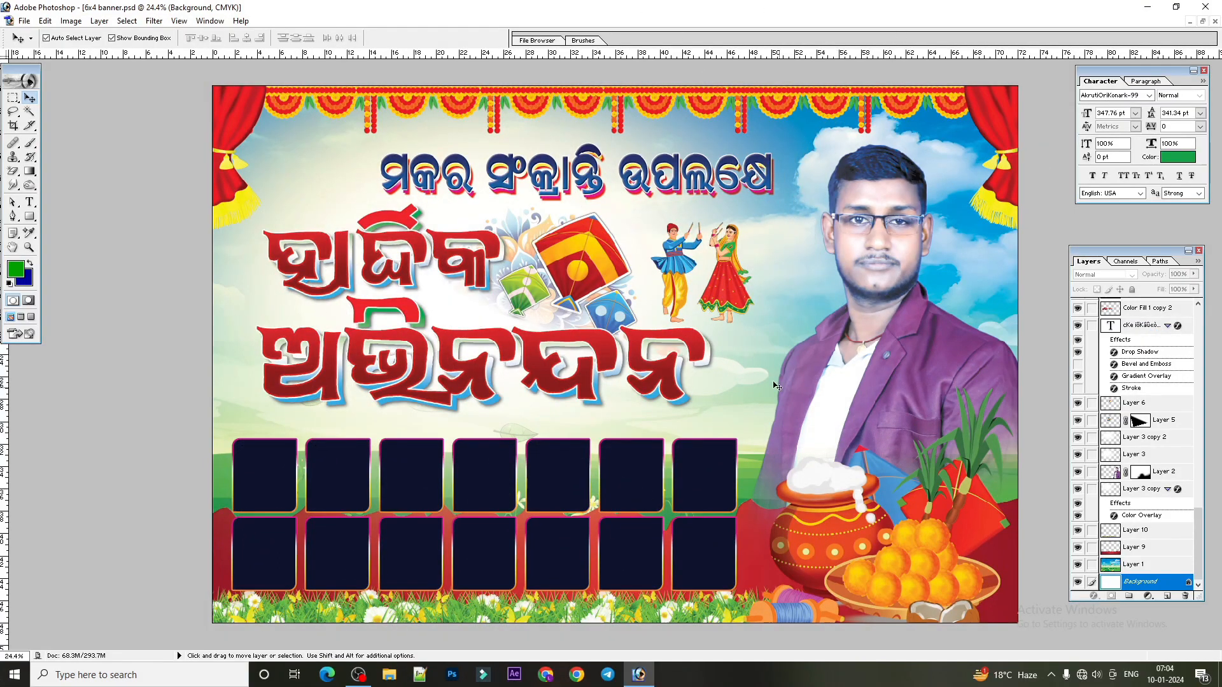
- Try replacing the top headline's text with placeholder characters in the same font
{"action": "left_click", "coordinate": [704, 168]}
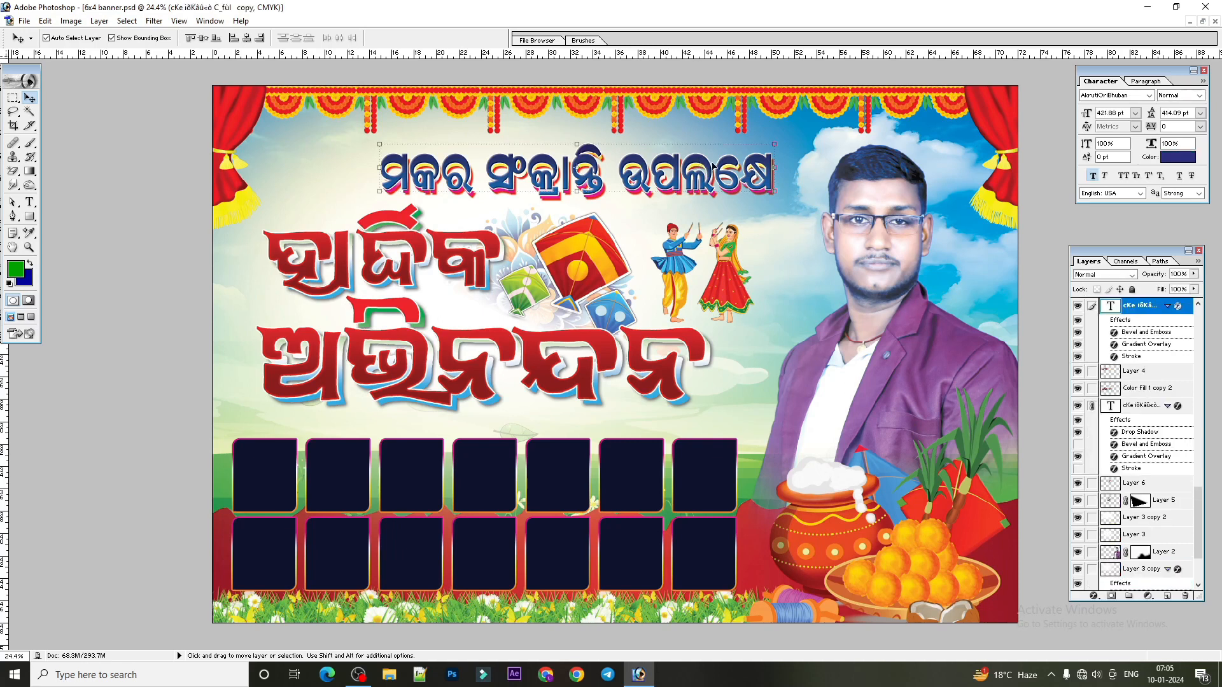
{"action": "left_click", "coordinate": [30, 202]}
{"action": "triple_click", "coordinate": [440, 179]}
{"action": "type", "text": "dgdfg"}
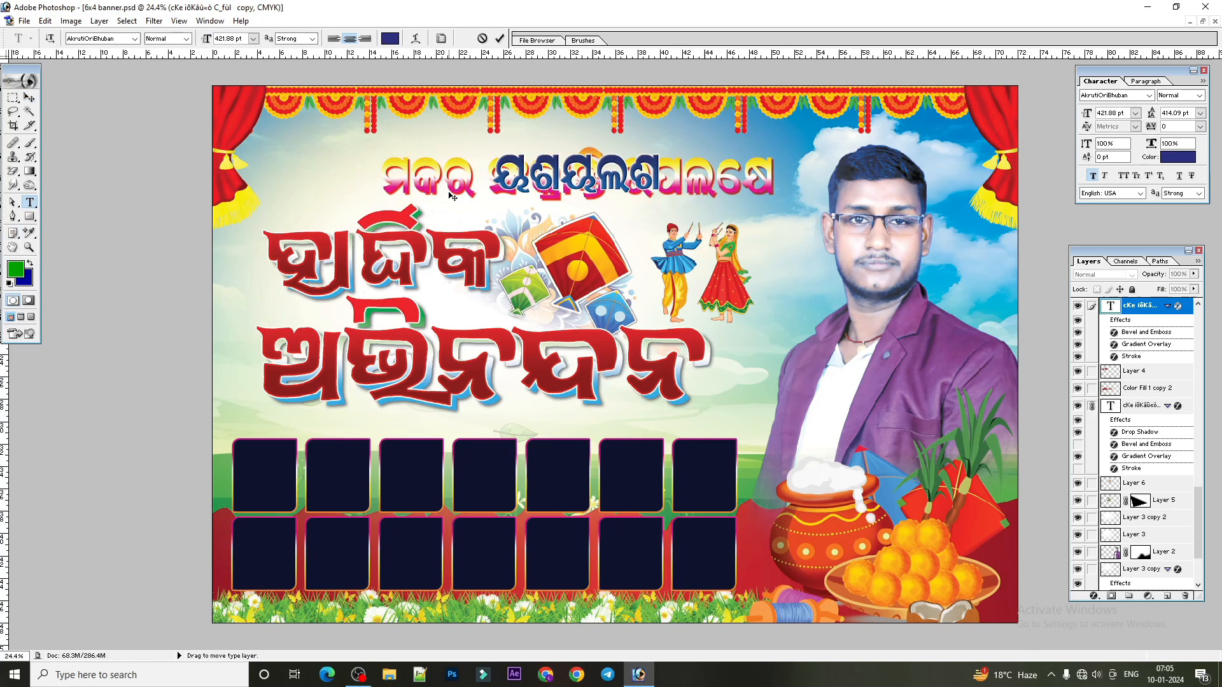
{"action": "type", "text": "fdfs"}
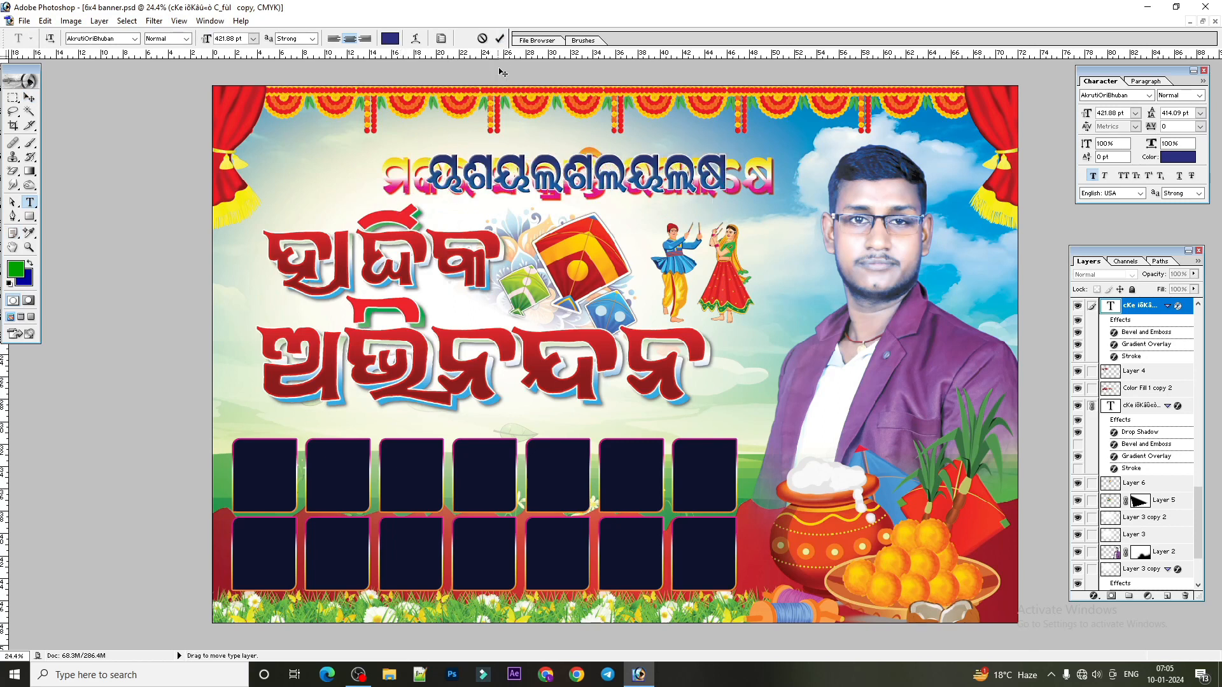
{"action": "left_click", "coordinate": [500, 39]}
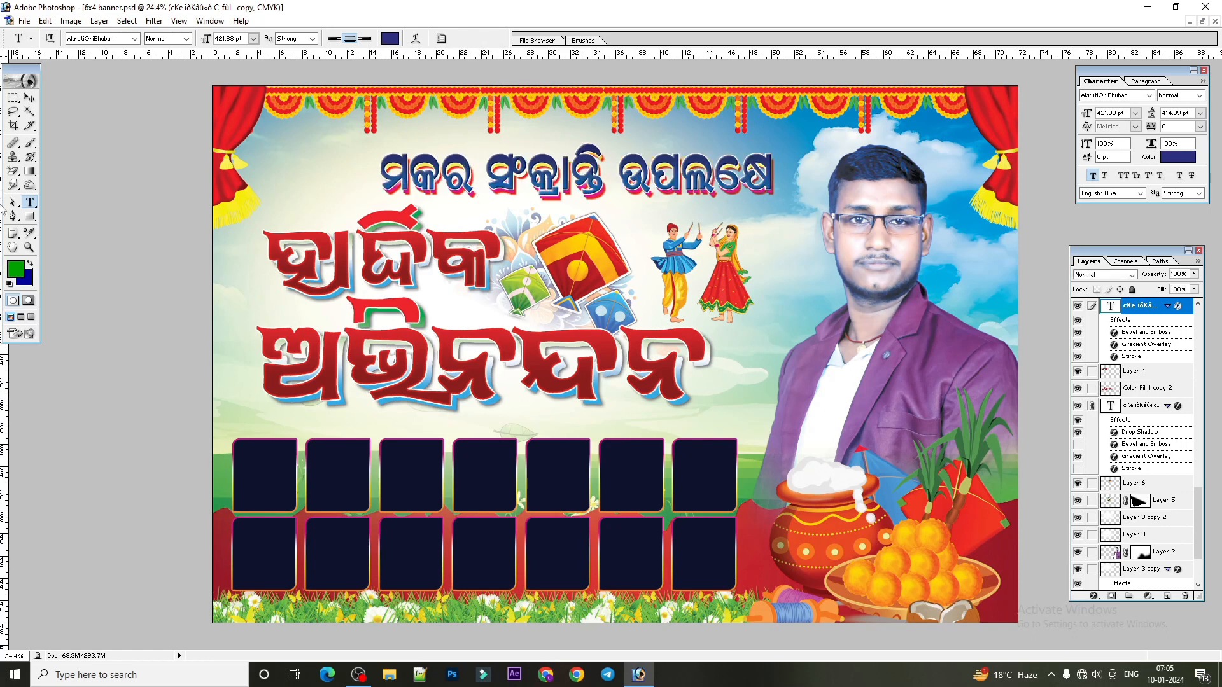
- Check which layers hold the main greeting title and the two rows of photo frames by selecting them on the canvas
{"action": "key", "text": "v"}
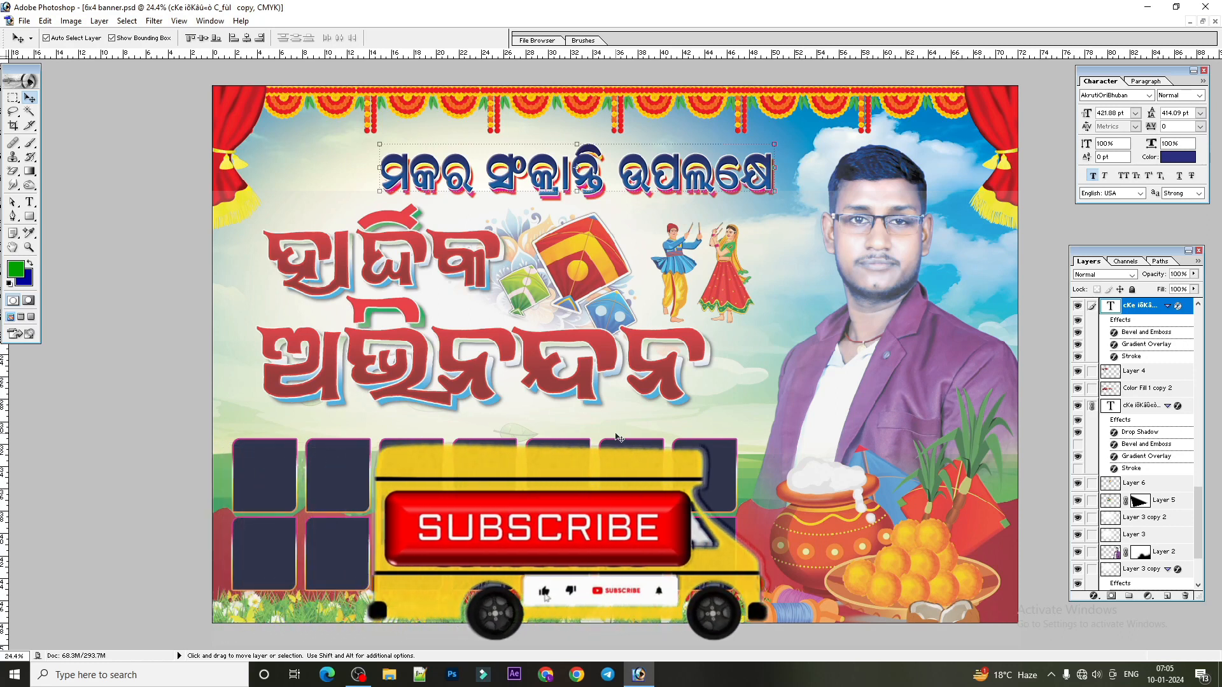
{"action": "right_click", "coordinate": [444, 261]}
{"action": "left_click", "coordinate": [451, 273]}
{"action": "mouse_move", "coordinate": [443, 273]}
{"action": "left_mouse_down"}
{"action": "mouse_move", "coordinate": [383, 278]}
{"action": "mouse_move", "coordinate": [439, 278]}
{"action": "mouse_move", "coordinate": [419, 286]}
{"action": "mouse_move", "coordinate": [467, 273]}
{"action": "left_mouse_up"}
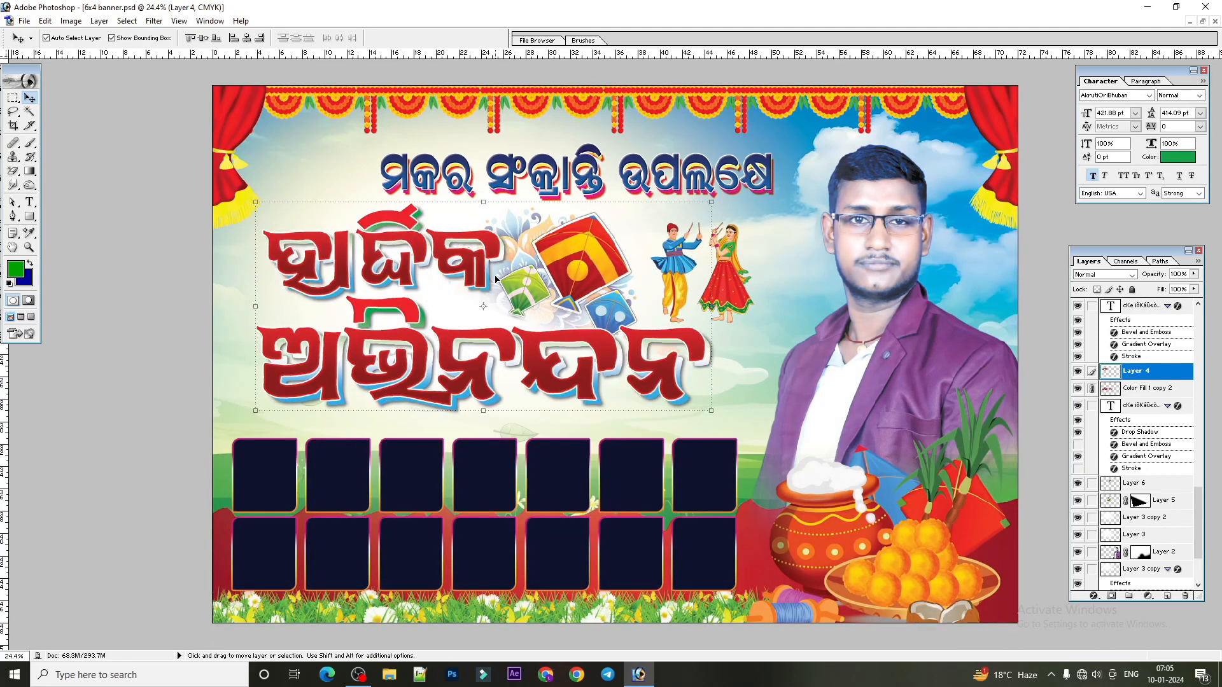
{"action": "right_click", "coordinate": [638, 545]}
{"action": "left_click", "coordinate": [649, 551]}
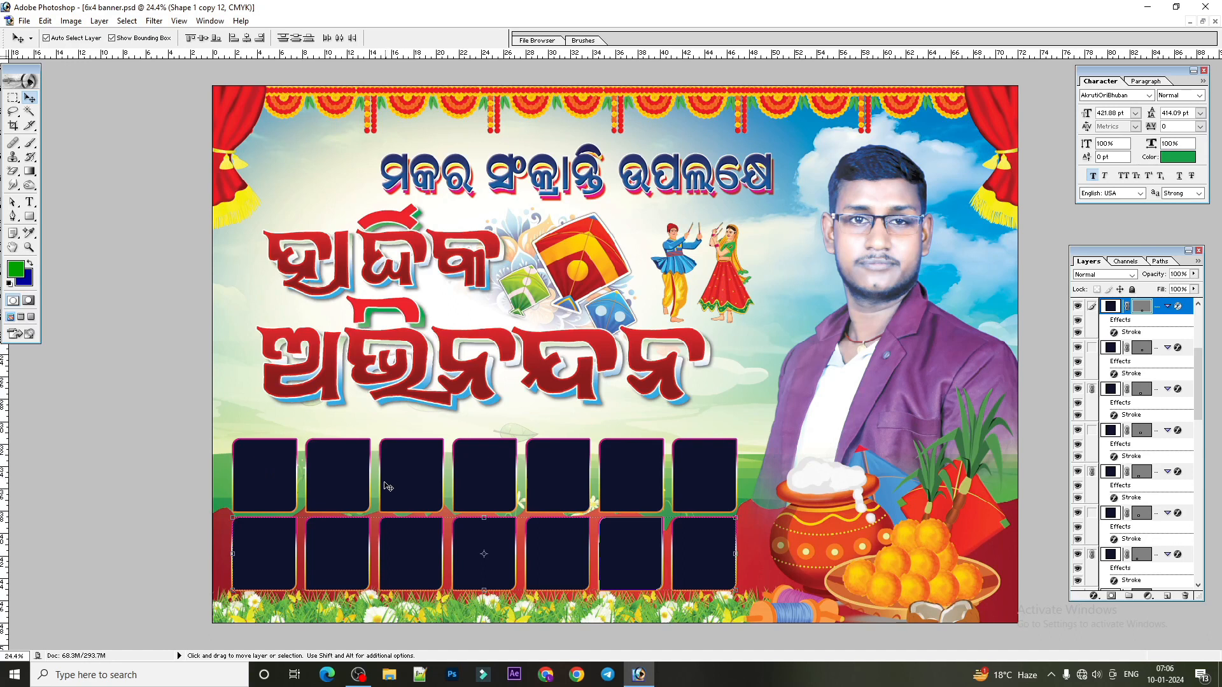
{"action": "right_click", "coordinate": [270, 484]}
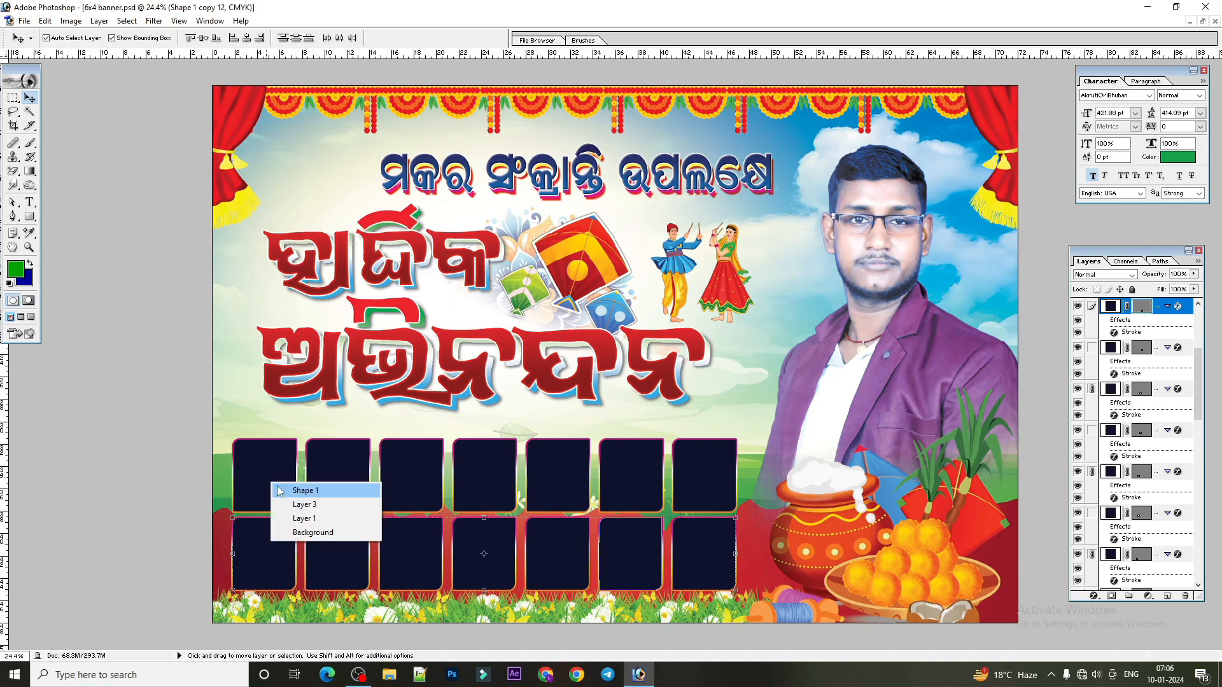
{"action": "left_click", "coordinate": [278, 490]}
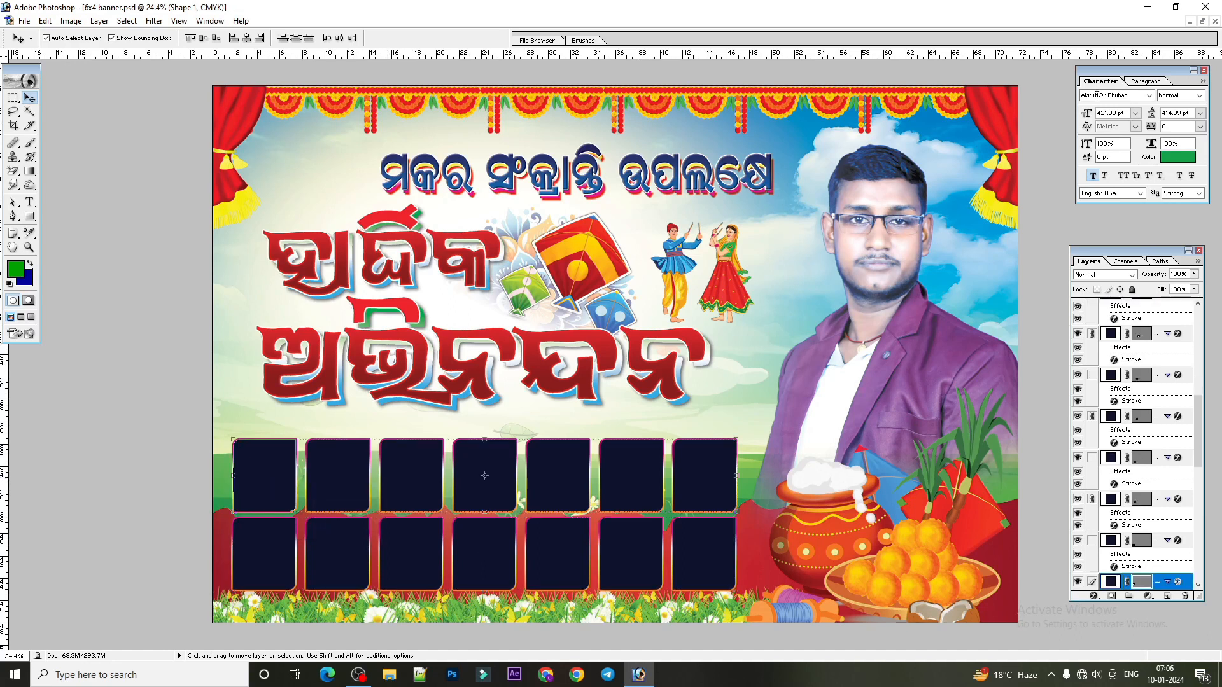
- Duplicate the large portrait, scale the copy down to frame size and place it over the first frame of the upper row
{"action": "left_click", "coordinate": [873, 293]}
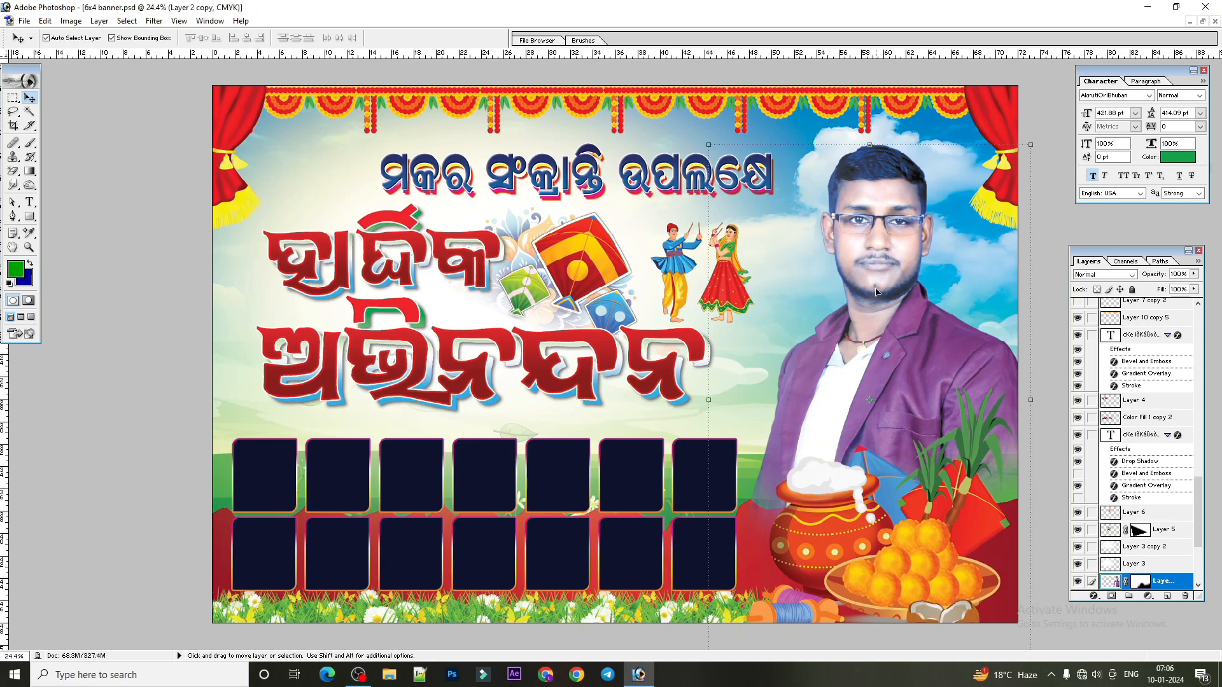
{"action": "left_click_drag", "start_coordinate": [935, 236], "coordinate": [399, 399]}
{"action": "left_click_drag", "start_coordinate": [495, 308], "coordinate": [376, 495]}
{"action": "double_click", "coordinate": [346, 553]}
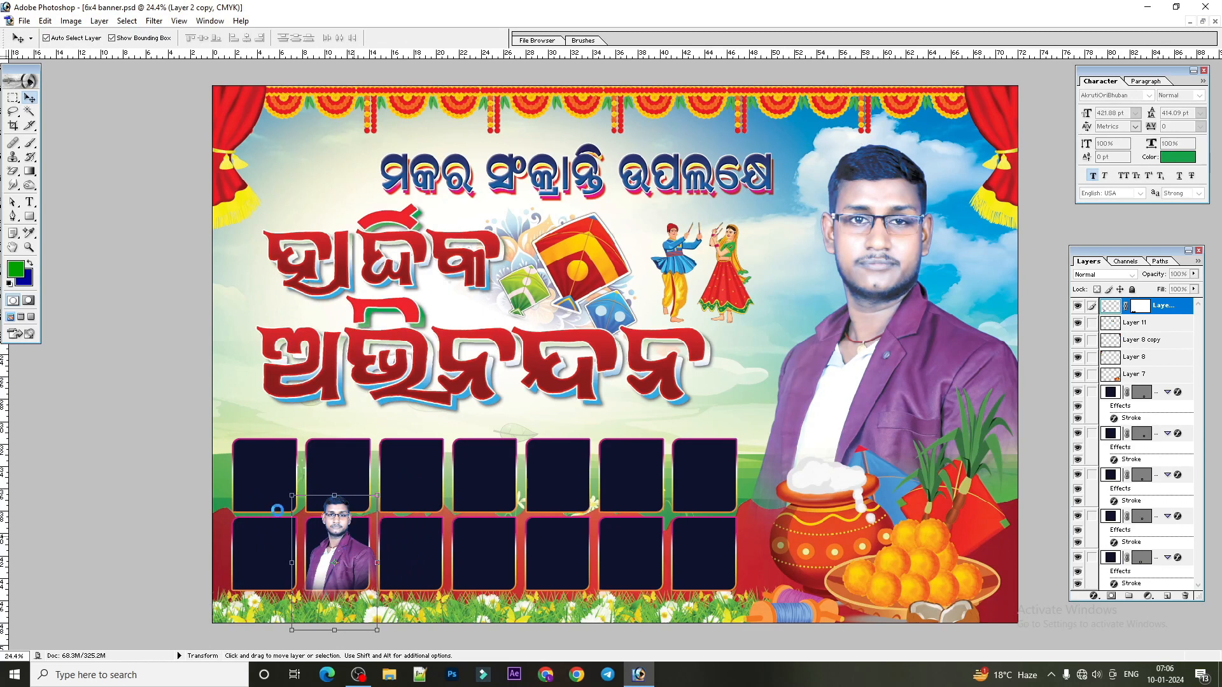
{"action": "left_click_drag", "start_coordinate": [318, 535], "coordinate": [251, 488]}
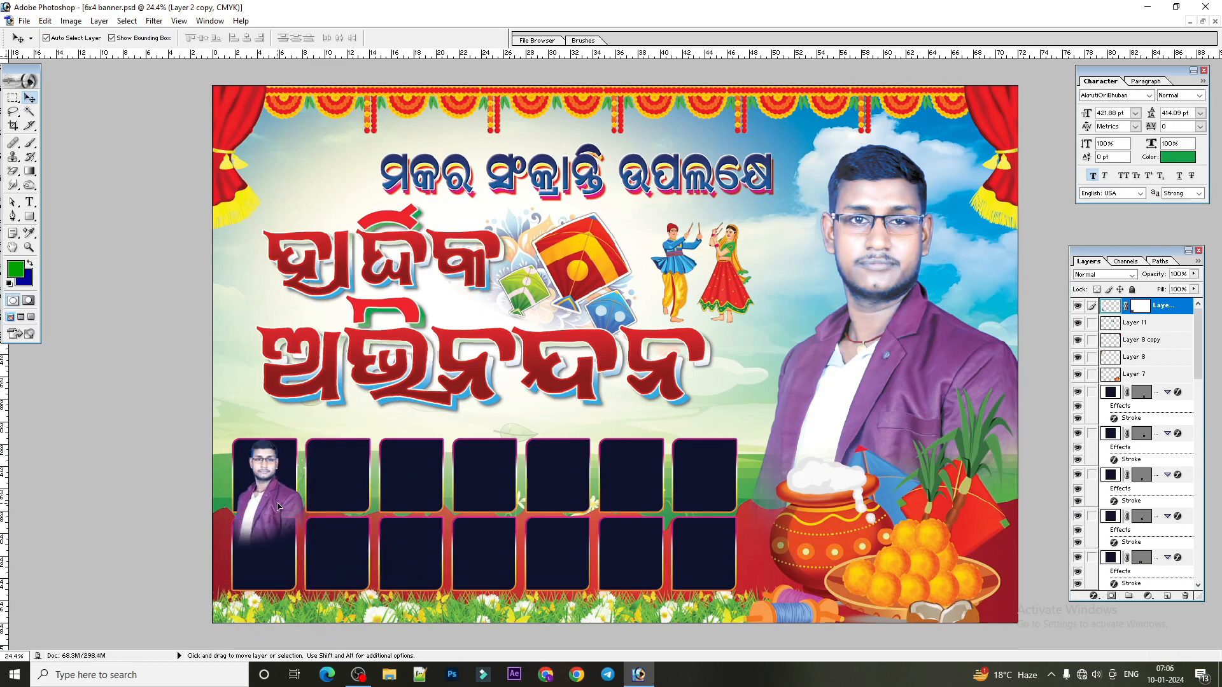
- Examine the layers stacked at the first upper-row frame, alternating between the Shape 1 frame and the Layer 2 copy portrait
{"action": "key", "text": "ctrl+plus"}
{"action": "key", "text": "ctrl+plus"}
{"action": "key", "text": "ctrl+plus"}
{"action": "left_click_drag", "start_coordinate": [308, 461], "coordinate": [572, 313]}
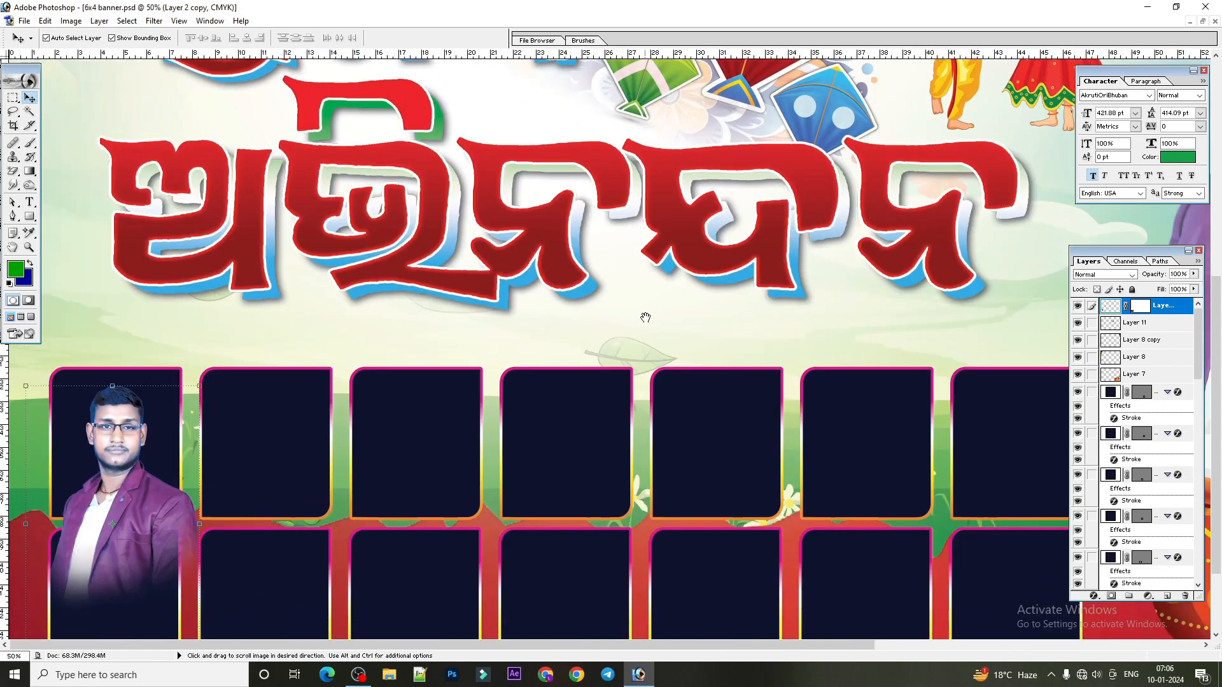
{"action": "right_click", "coordinate": [160, 399]}
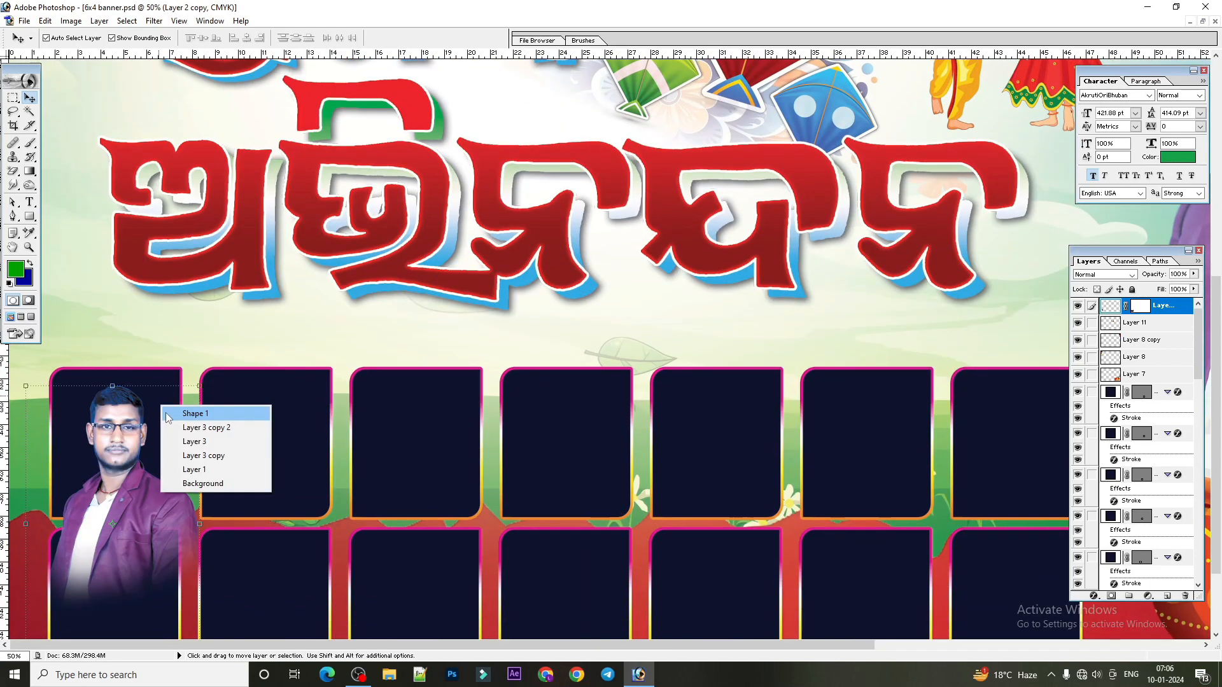
{"action": "left_click", "coordinate": [185, 411]}
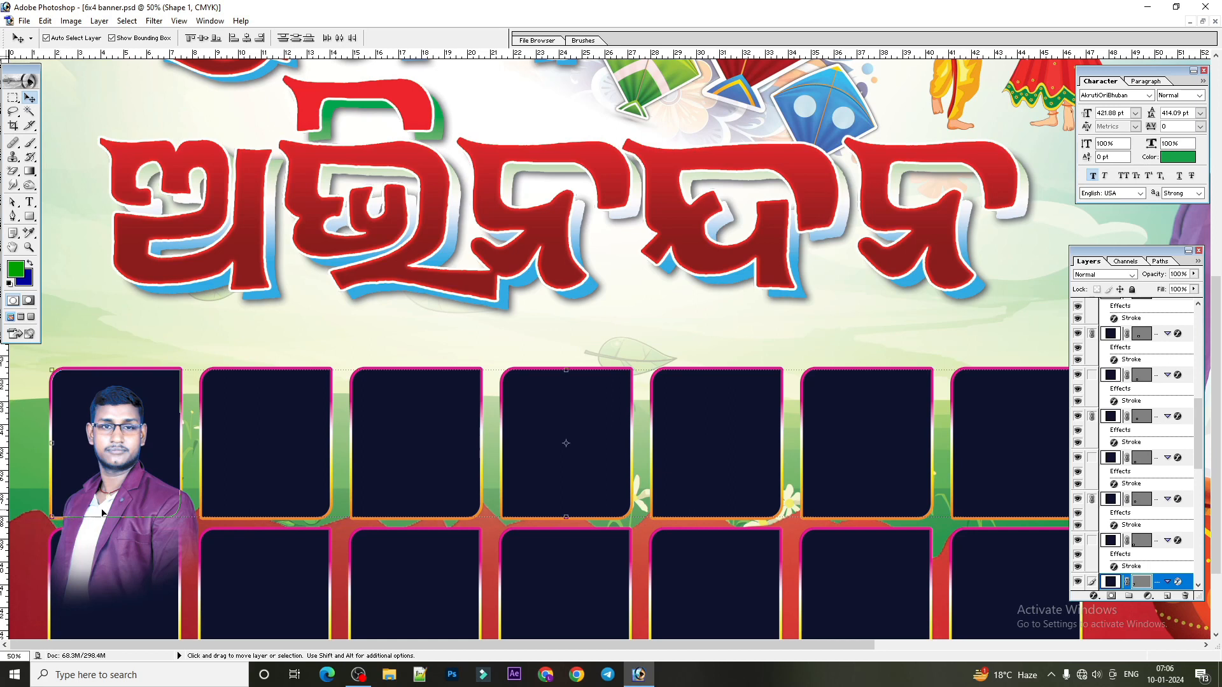
{"action": "right_click", "coordinate": [122, 494]}
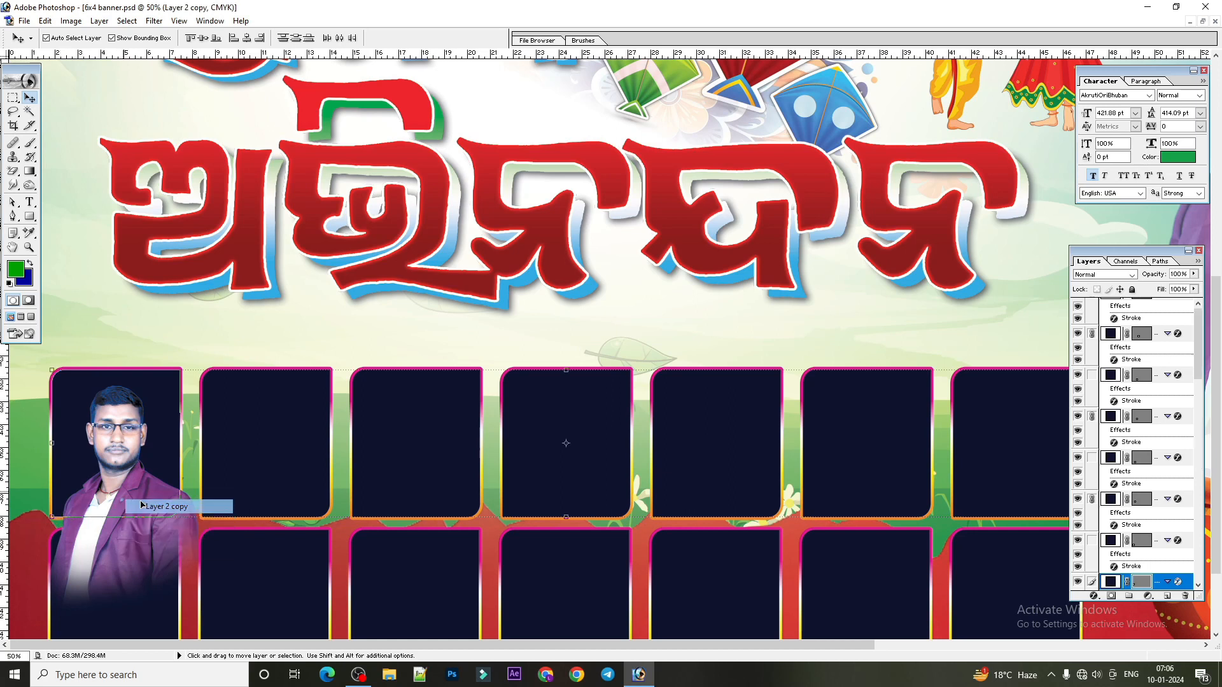
{"action": "left_click", "coordinate": [141, 505]}
{"action": "right_click", "coordinate": [157, 411]}
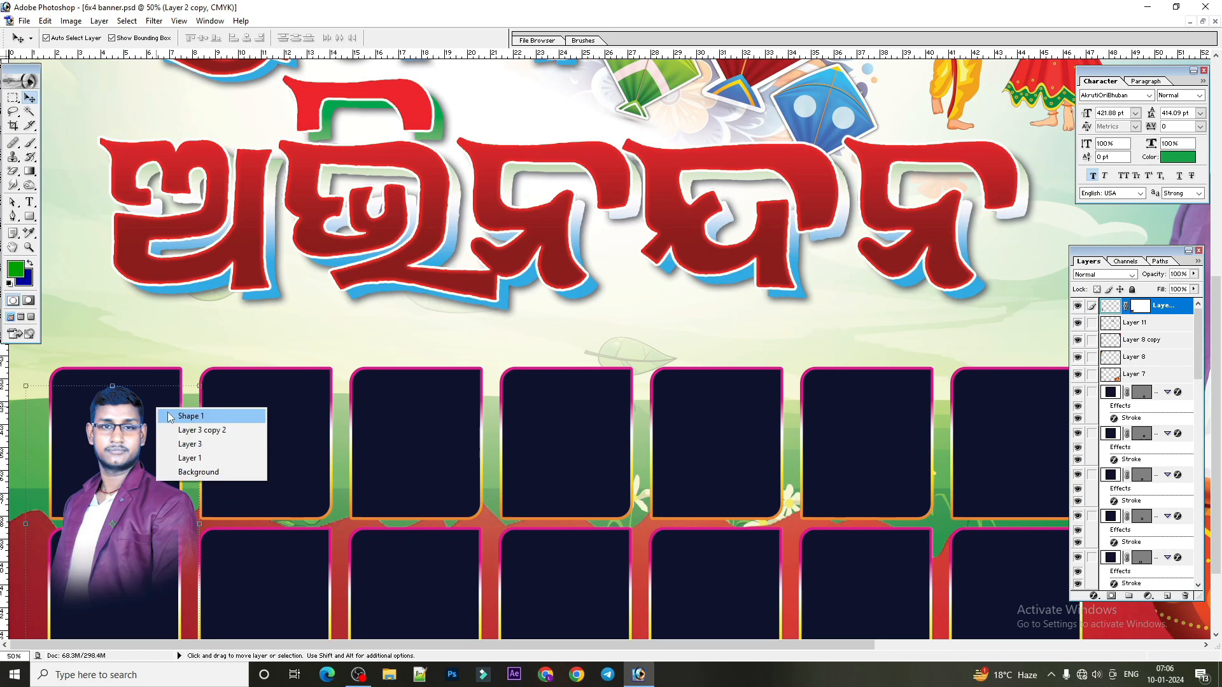
{"action": "left_click", "coordinate": [164, 414]}
{"action": "right_click", "coordinate": [164, 414]}
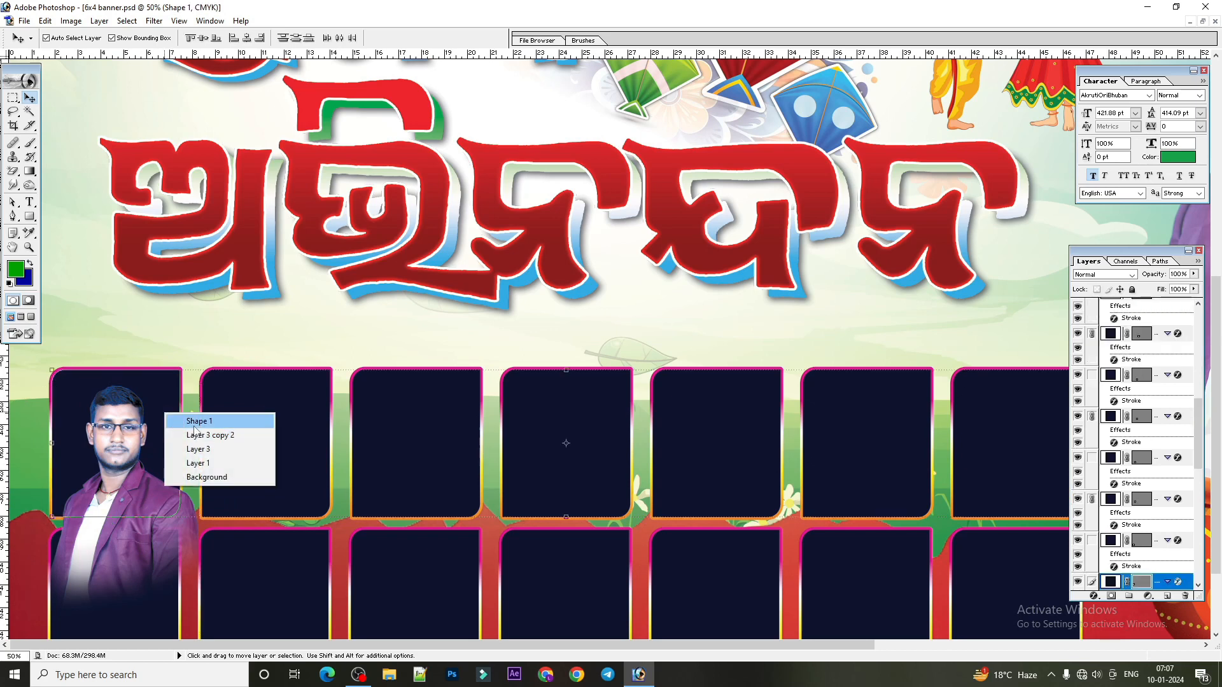
{"action": "left_click", "coordinate": [98, 533]}
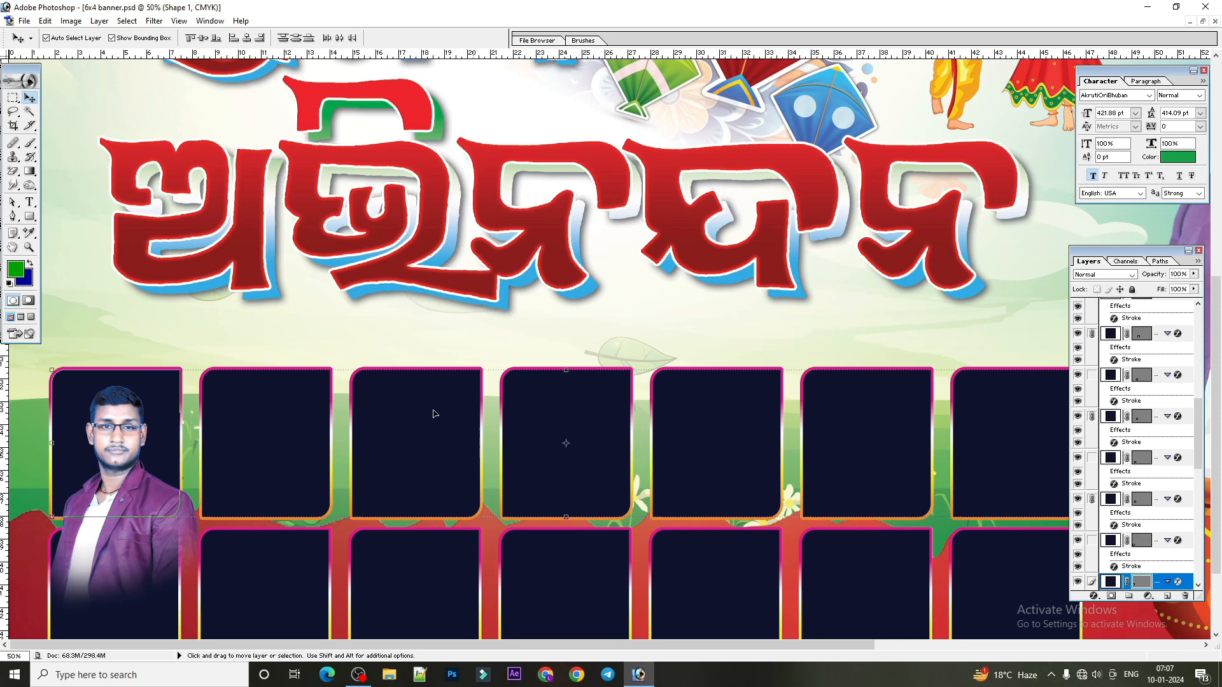
{"action": "right_click", "coordinate": [126, 490]}
{"action": "left_click", "coordinate": [135, 497]}
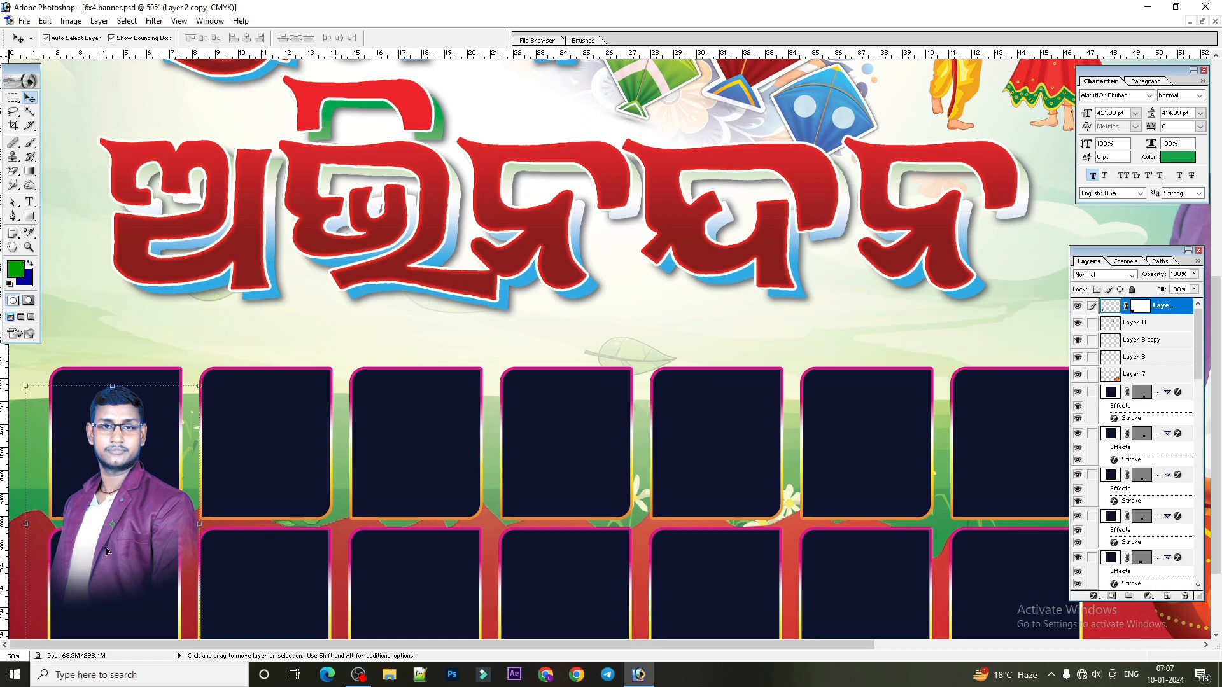
- Bring the first frame's Shape 1 layer to the front of the layer stack
{"action": "right_click", "coordinate": [163, 415]}
{"action": "left_click", "coordinate": [187, 424]}
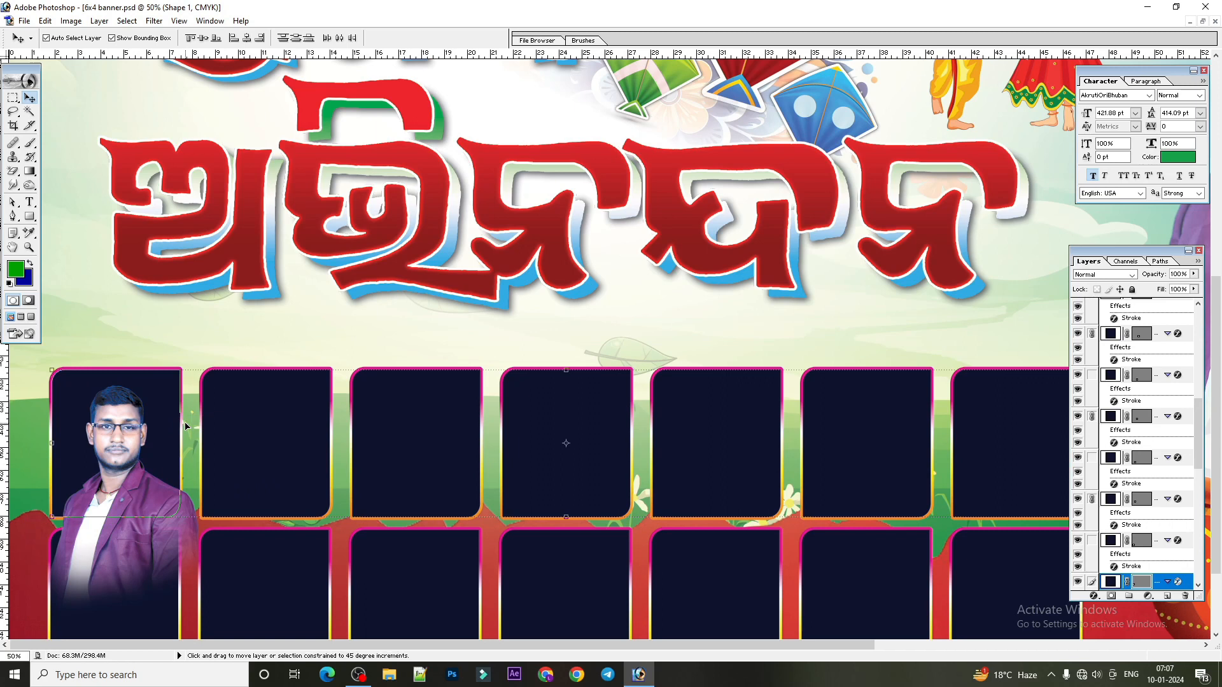
{"action": "key", "text": "ctrl+shift+bracketright"}
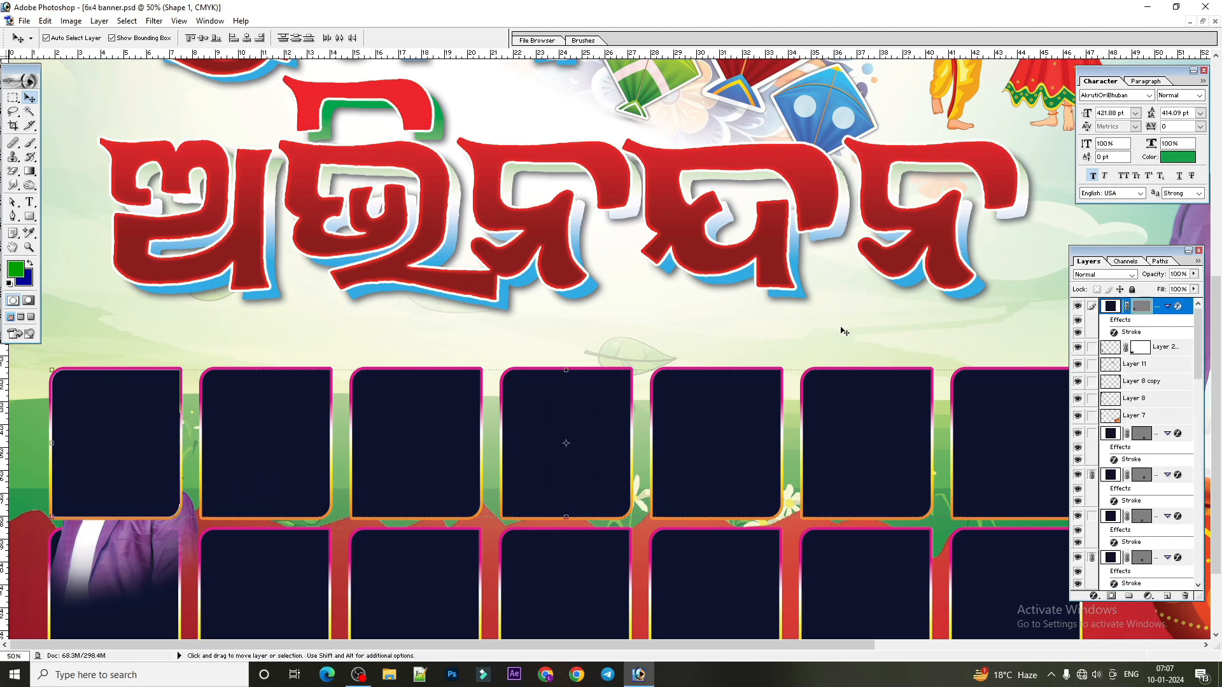
- Hide and show the Shape 1 frame and the small portrait layer to check their stacking
{"action": "left_click", "coordinate": [1078, 306]}
{"action": "left_click", "coordinate": [1077, 347]}
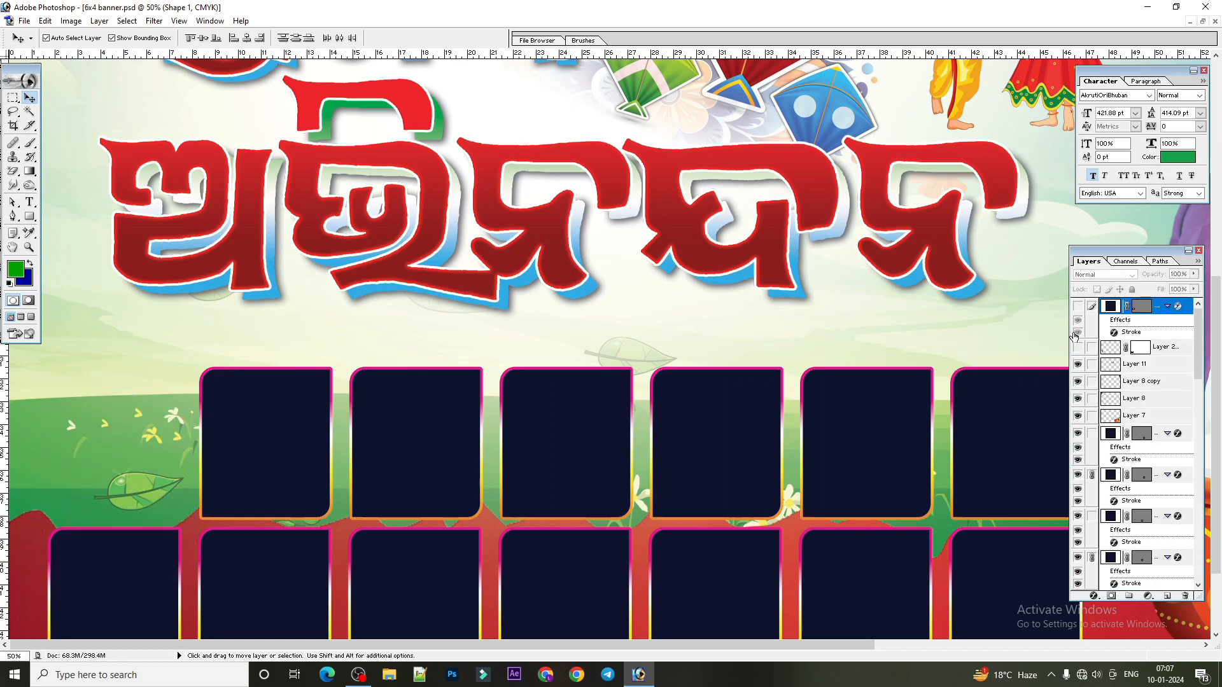
{"action": "left_click", "coordinate": [1077, 347]}
{"action": "left_click", "coordinate": [1077, 307]}
- Move the small portrait layer directly above Shape 1 and shift the portrait slightly up and left over the first frame
{"action": "left_click", "coordinate": [1103, 349]}
{"action": "key", "text": "ctrl+shift+bracketright"}
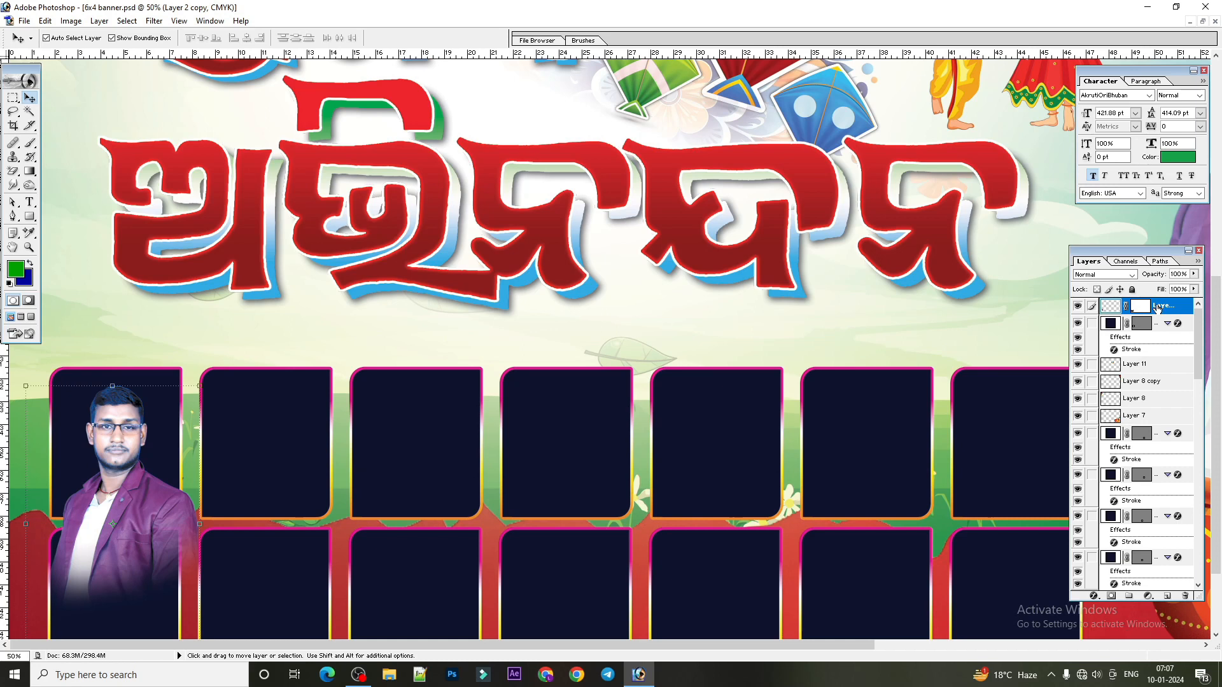
{"action": "left_click_drag", "start_coordinate": [1153, 306], "coordinate": [1149, 361]}
{"action": "left_click_drag", "start_coordinate": [166, 552], "coordinate": [136, 535]}
{"action": "left_click_drag", "start_coordinate": [93, 448], "coordinate": [92, 449]}
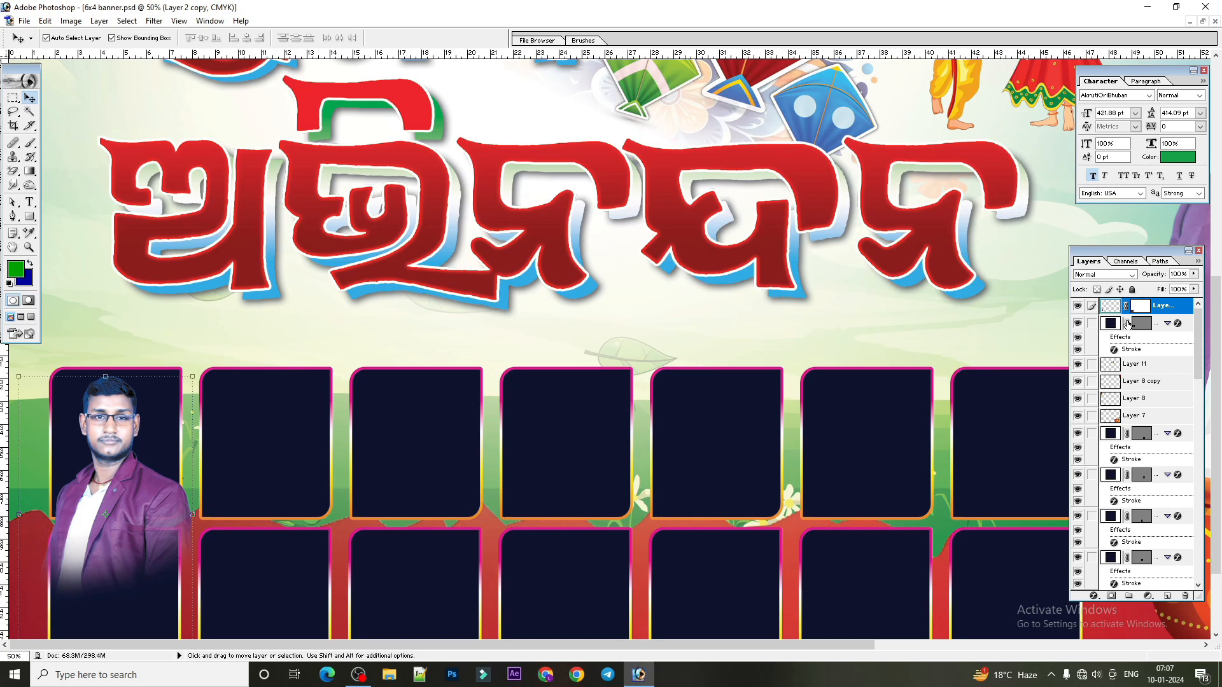
- Clip the small portrait layer to the Shape 1 frame, testing the clipping mask by releasing and reapplying it
{"action": "key", "text": "alt"}
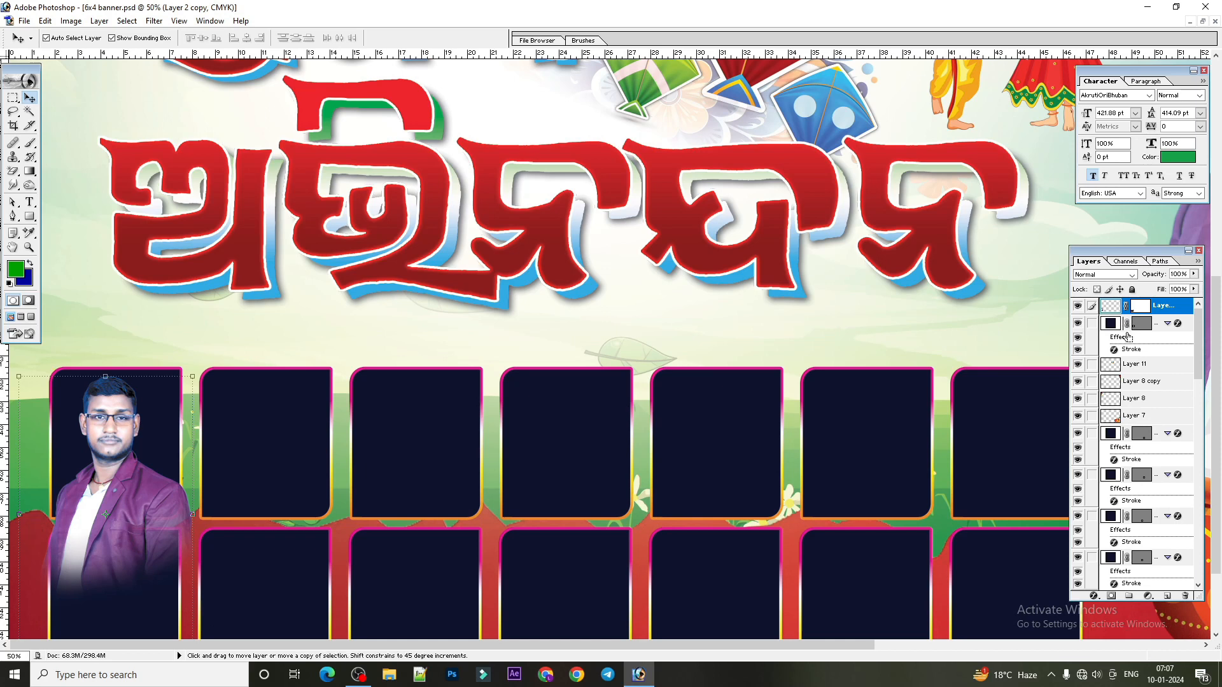
{"action": "left_click", "coordinate": [1127, 336], "text": "alt"}
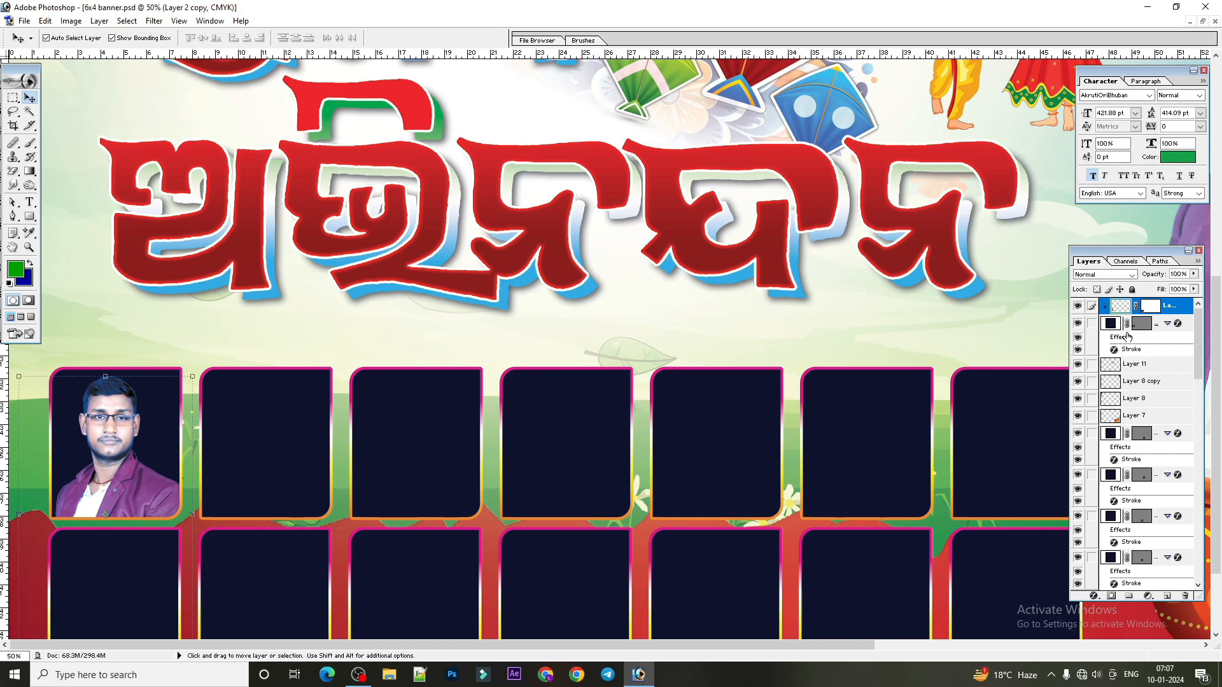
{"action": "left_click", "coordinate": [1128, 336], "text": "alt"}
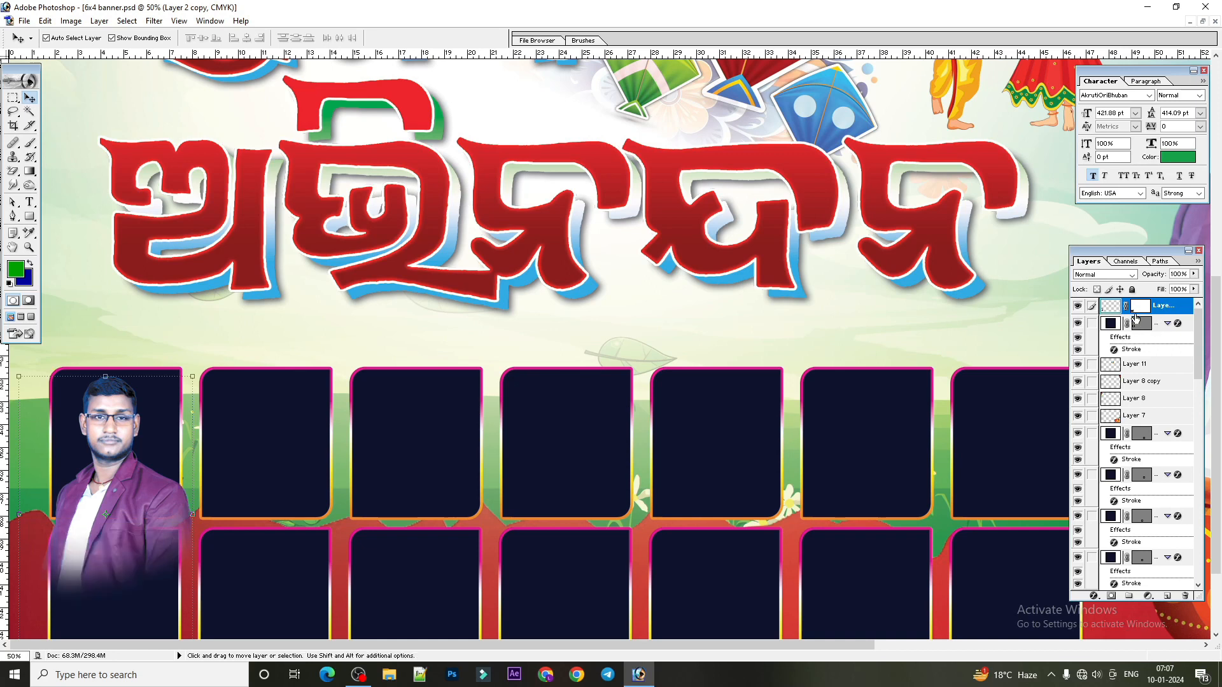
{"action": "key", "text": "alt"}
{"action": "left_click", "coordinate": [1139, 315], "text": "alt"}
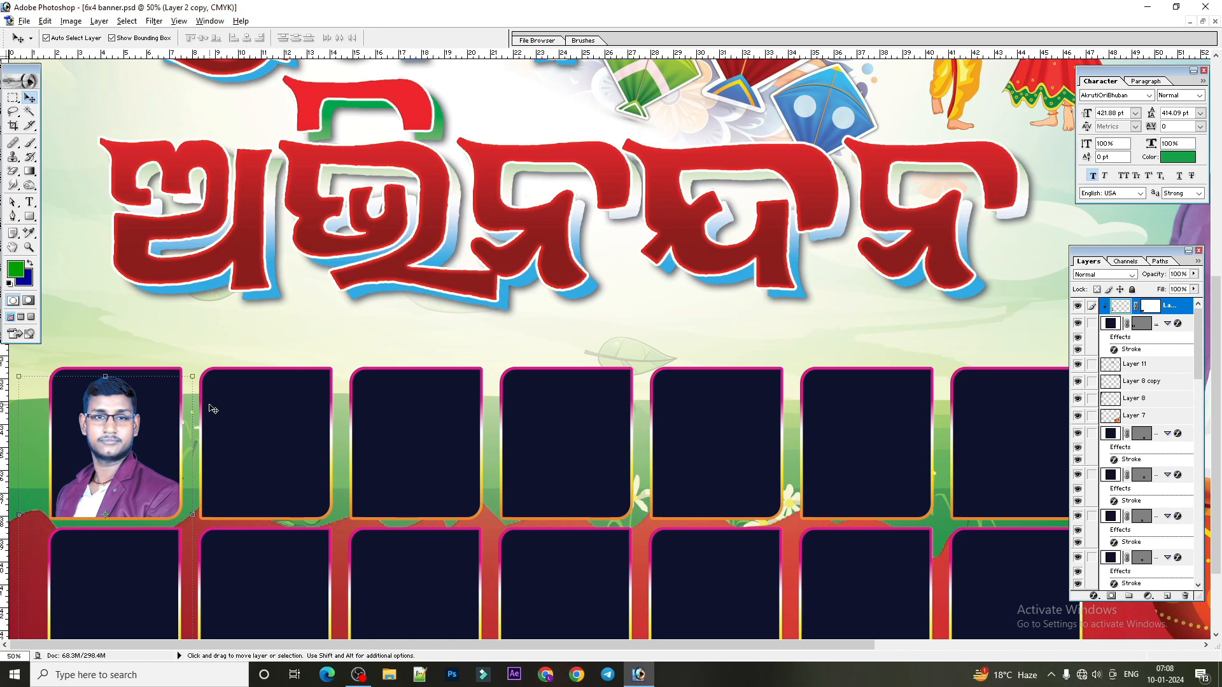
- Change the fill of the first upper-row photo frame to magenta and select the Background layer
{"action": "key", "text": "ctrl+minus"}
{"action": "key", "text": "ctrl+minus"}
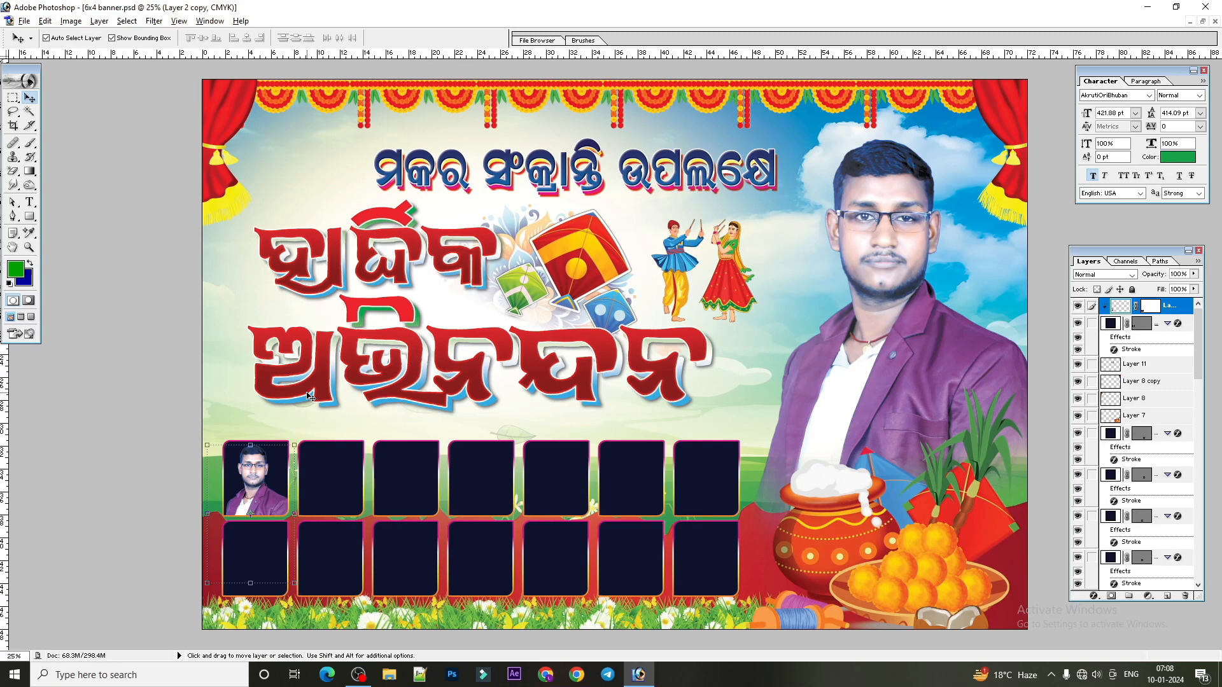
{"action": "right_click", "coordinate": [326, 480]}
{"action": "left_click", "coordinate": [339, 487]}
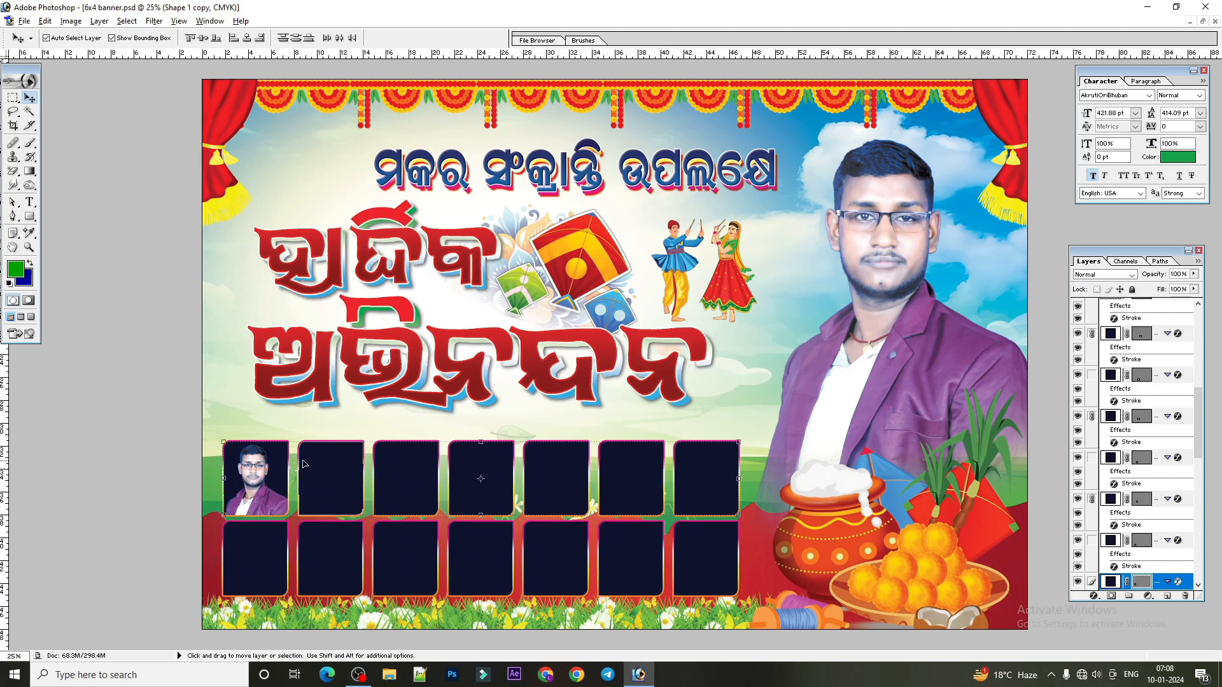
{"action": "right_click", "coordinate": [278, 456]}
{"action": "left_click", "coordinate": [292, 467]}
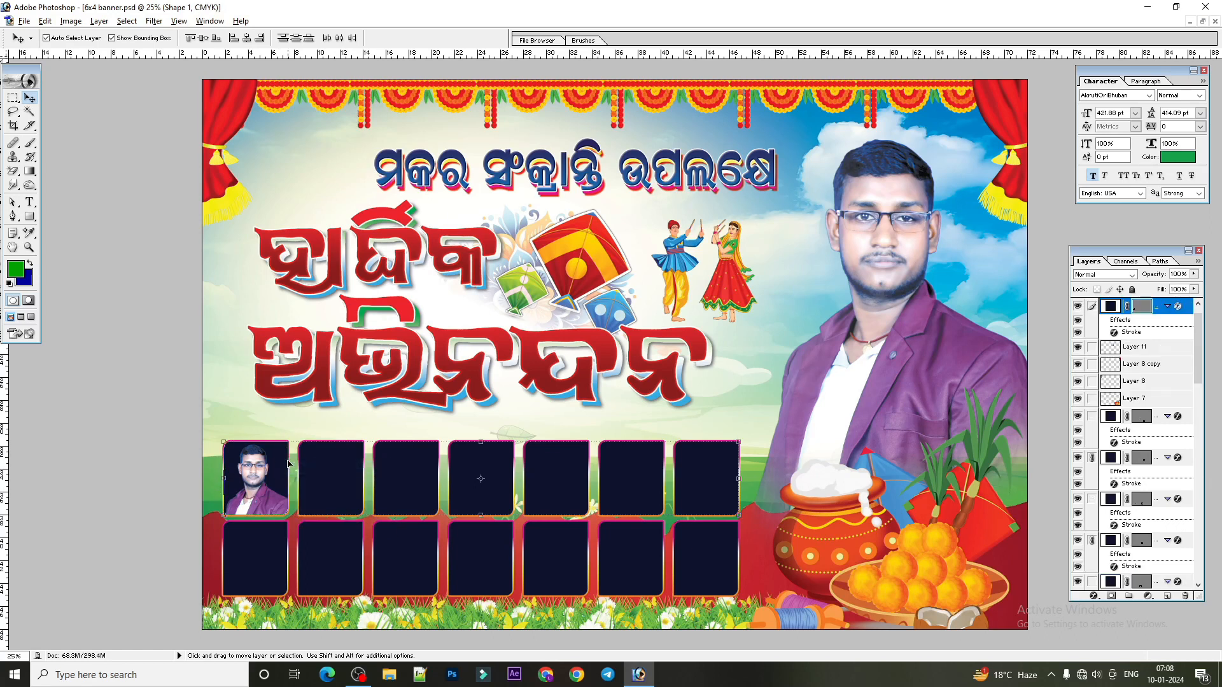
{"action": "double_click", "coordinate": [1112, 310]}
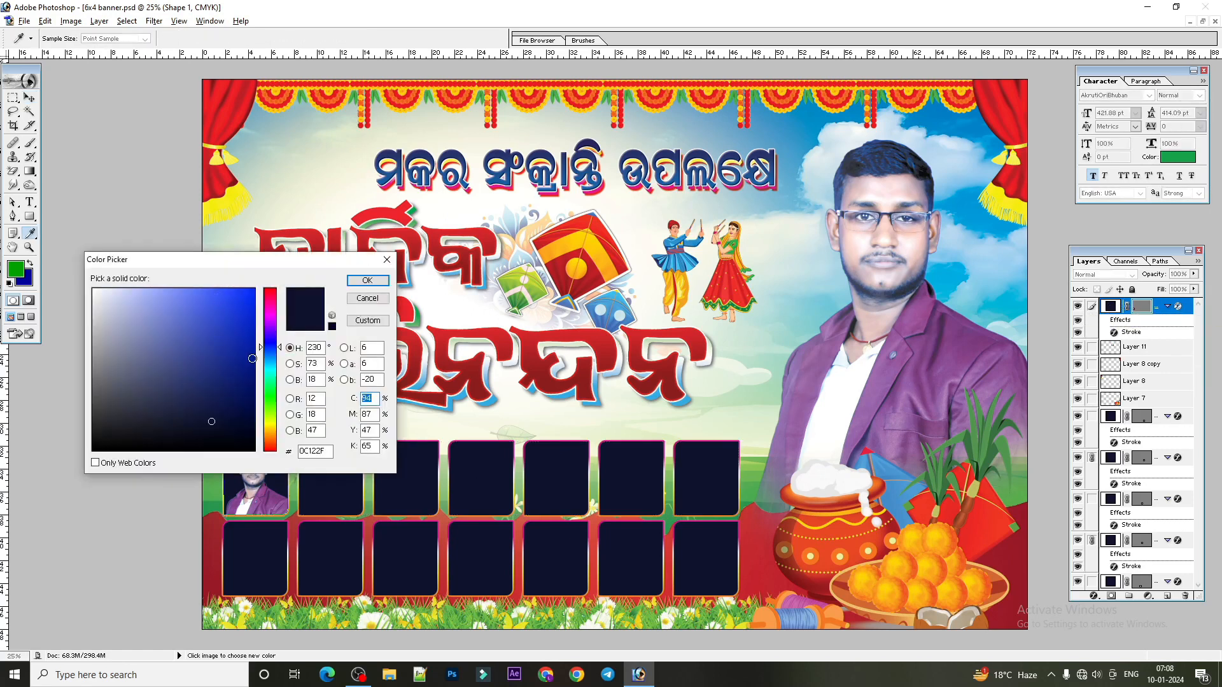
{"action": "left_click", "coordinate": [269, 342]}
{"action": "left_click_drag", "start_coordinate": [246, 342], "coordinate": [244, 358]}
{"action": "left_click", "coordinate": [271, 301]}
{"action": "left_click", "coordinate": [243, 332]}
{"action": "left_click", "coordinate": [367, 280]}
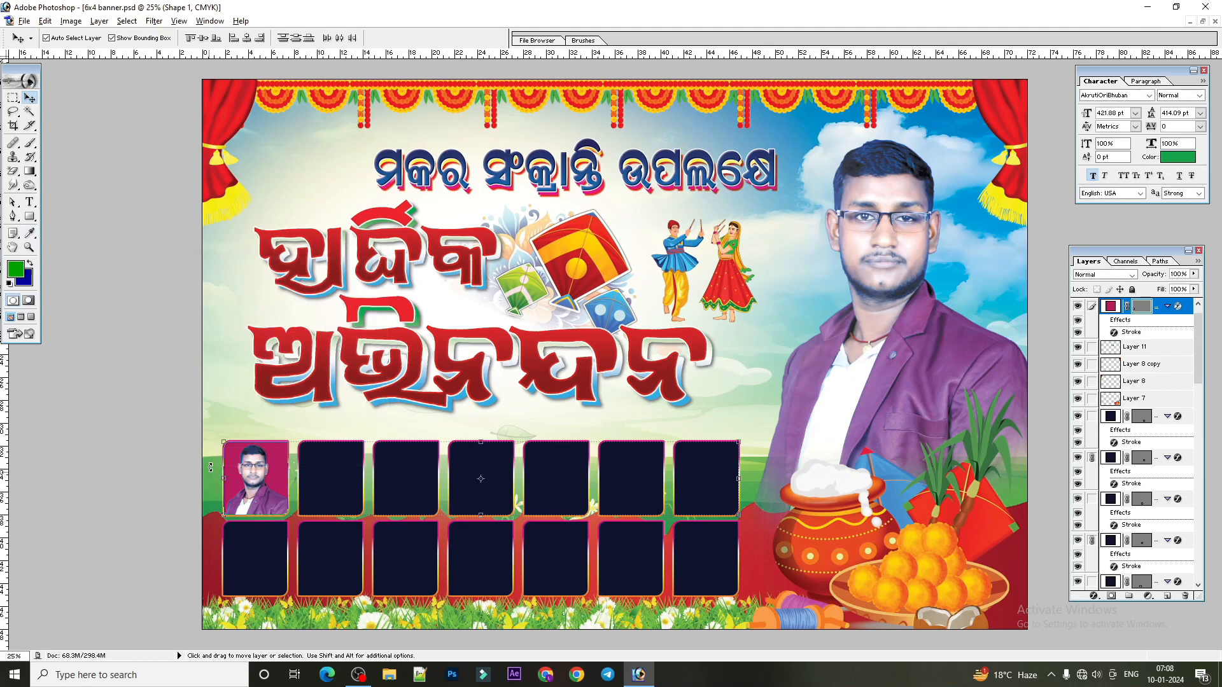
{"action": "right_click", "coordinate": [382, 431]}
{"action": "left_click", "coordinate": [420, 498]}
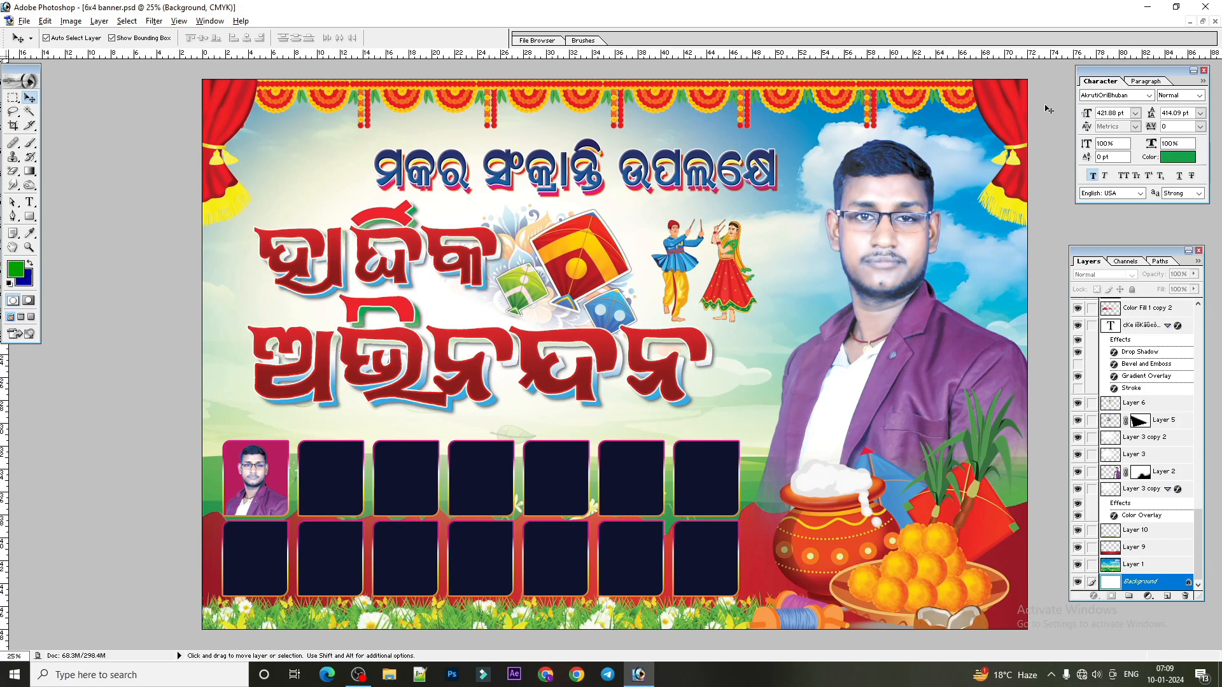
- Close the 6x4 banner.psd document and switch to Makar Sankranti.psd
{"action": "left_click", "coordinate": [1202, 21]}
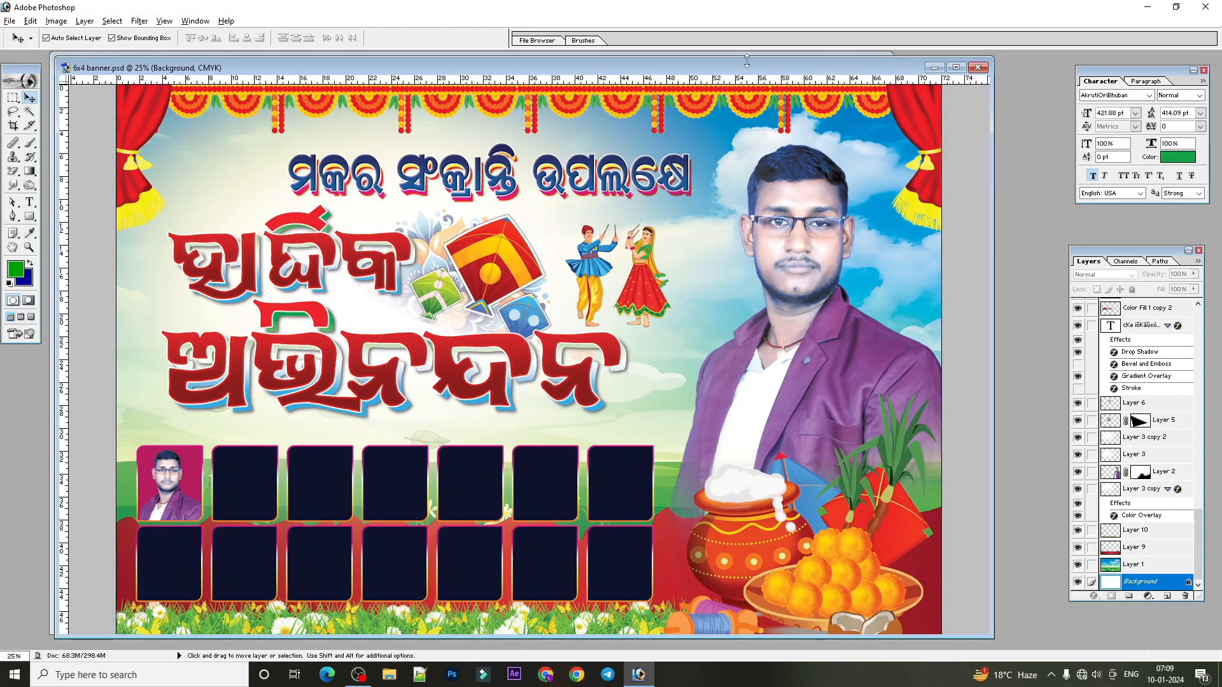
{"action": "left_click_drag", "start_coordinate": [747, 58], "coordinate": [656, 243]}
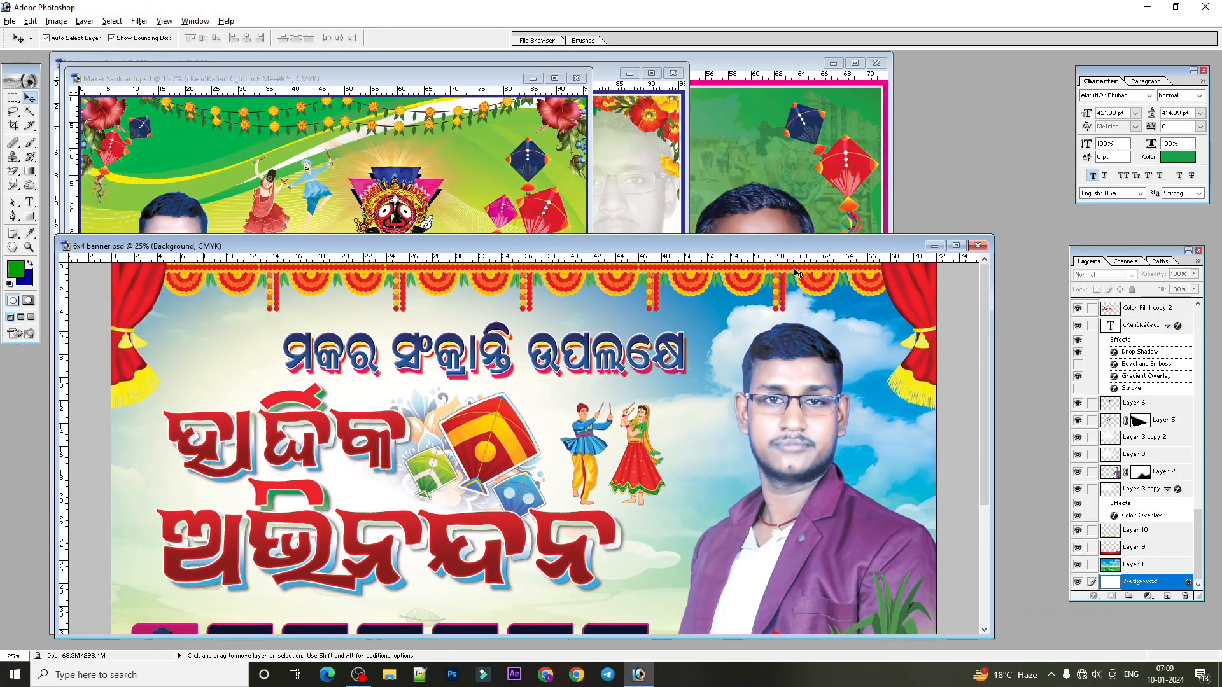
{"action": "left_click", "coordinate": [977, 246]}
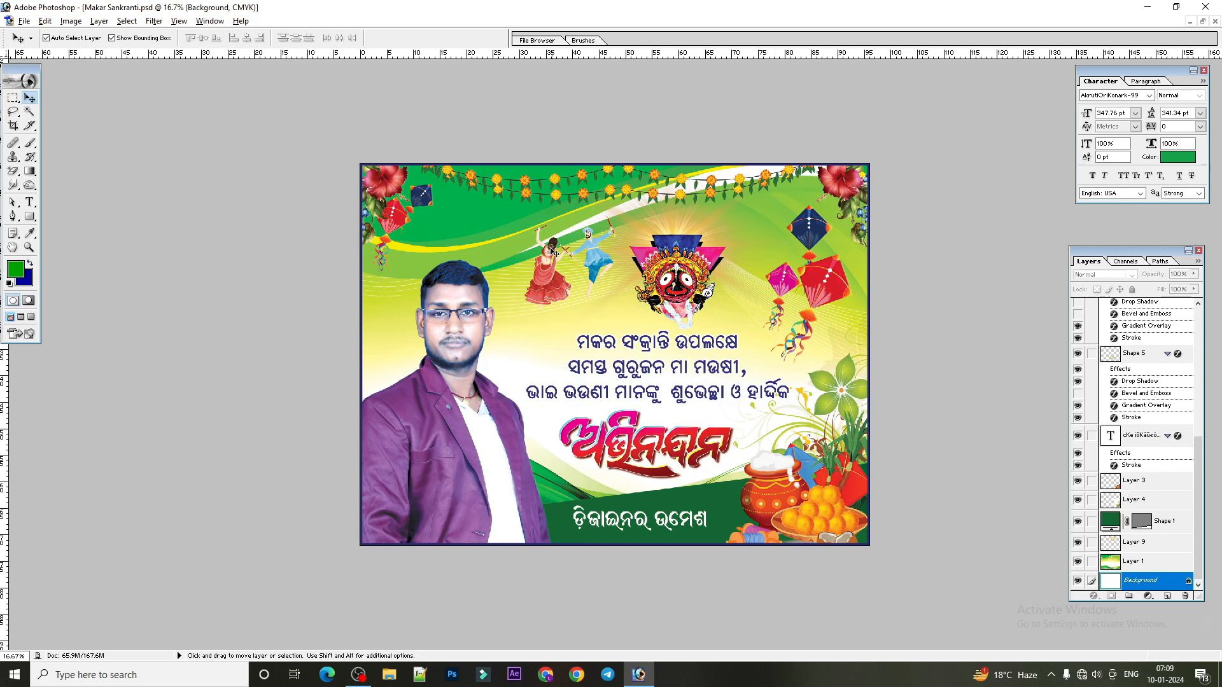
- Delete Layer 1, the green and yellow background artwork, from the Makar Sankranti design
{"action": "right_click", "coordinate": [491, 233]}
{"action": "left_click", "coordinate": [514, 238]}
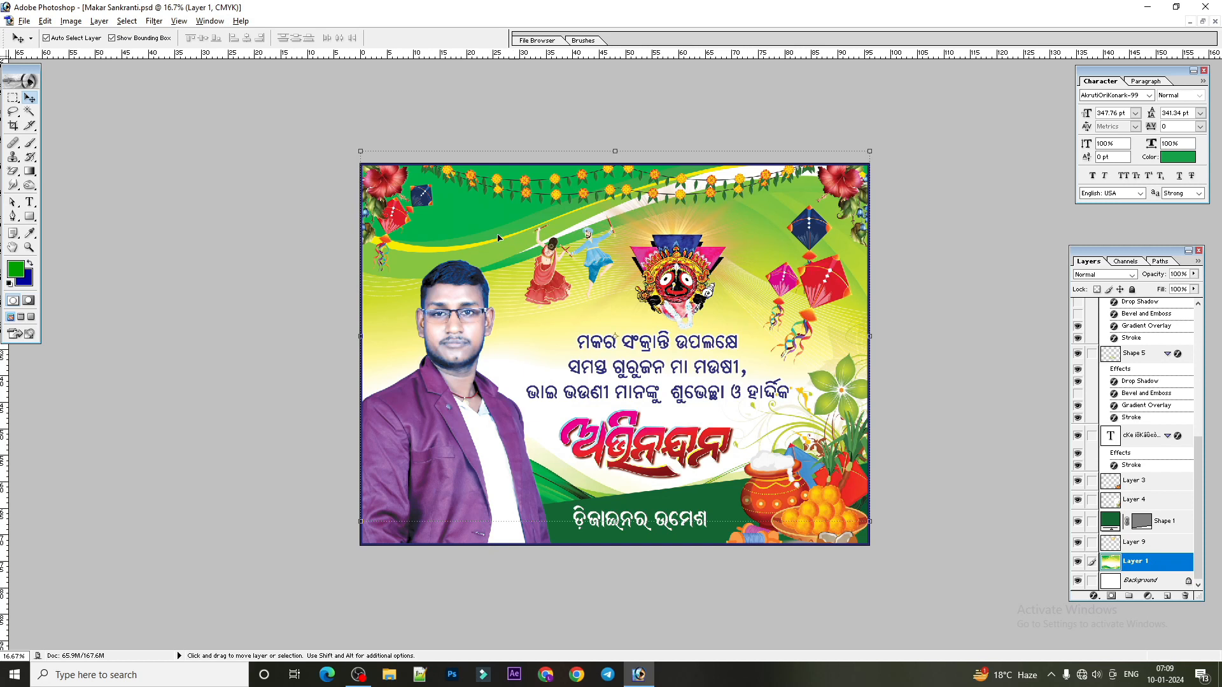
{"action": "left_click", "coordinate": [1185, 597]}
{"action": "left_click", "coordinate": [560, 252]}
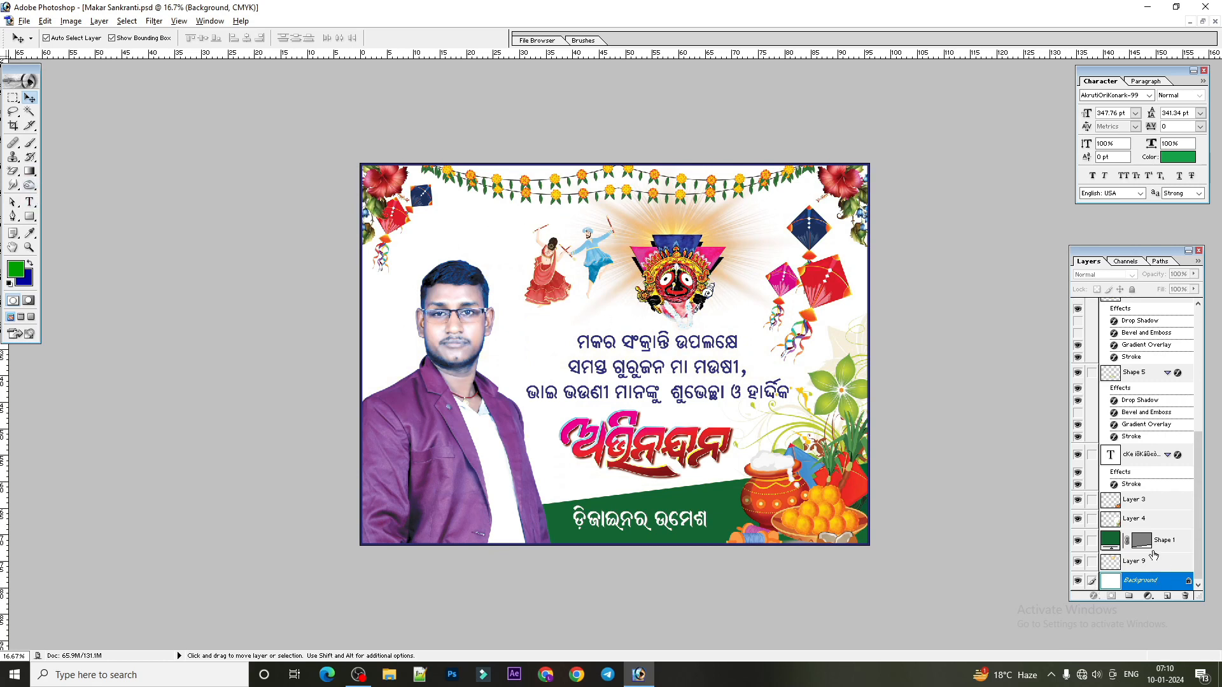
{"action": "double_click", "coordinate": [1107, 587]}
{"action": "key", "text": "Return"}
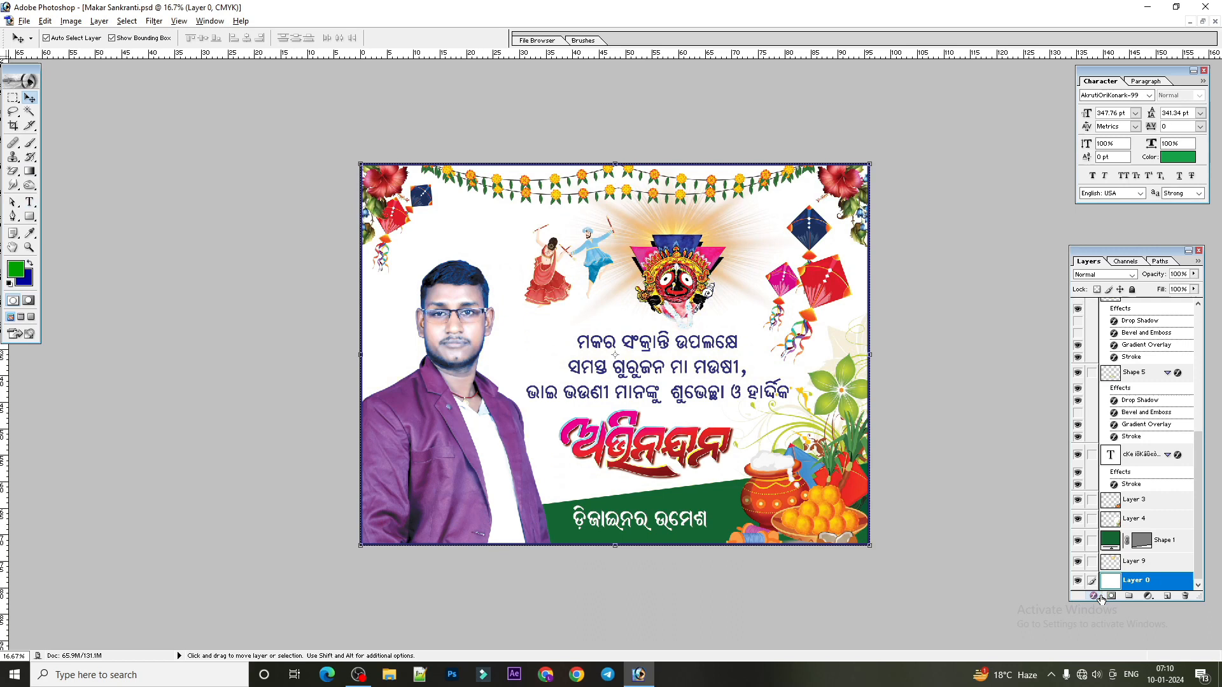
{"action": "key", "text": "ctrl+z"}
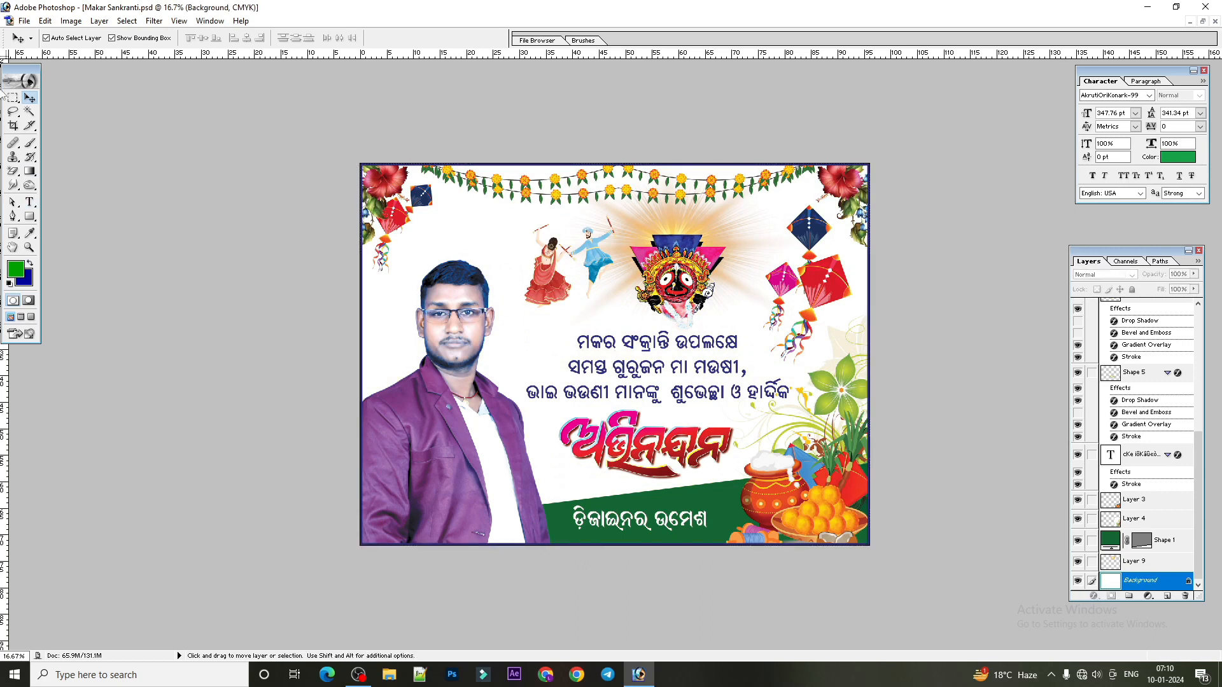
- Cover the whole canvas with a rectangle shape directly above the Background layer and apply an Orange, Yellow, Orange gradient overlay to it
{"action": "left_click", "coordinate": [29, 217]}
{"action": "left_click_drag", "start_coordinate": [348, 158], "coordinate": [917, 565]}
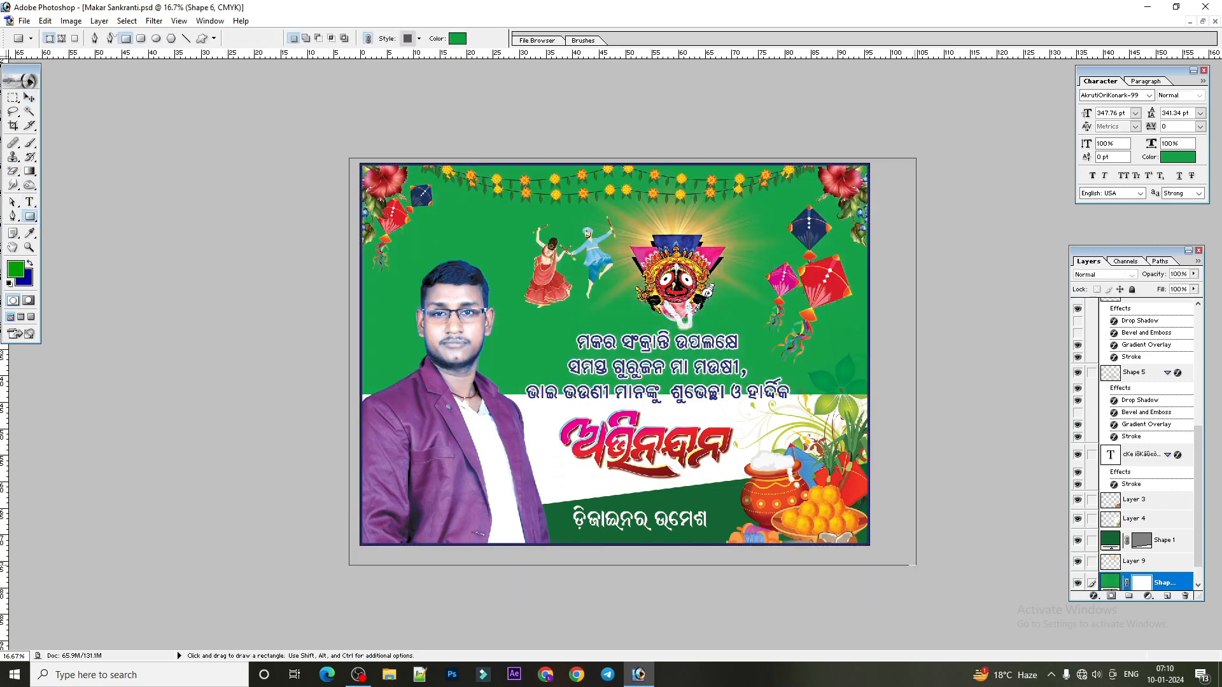
{"action": "left_click", "coordinate": [1094, 597]}
{"action": "left_click", "coordinate": [1139, 562]}
{"action": "left_click", "coordinate": [905, 382]}
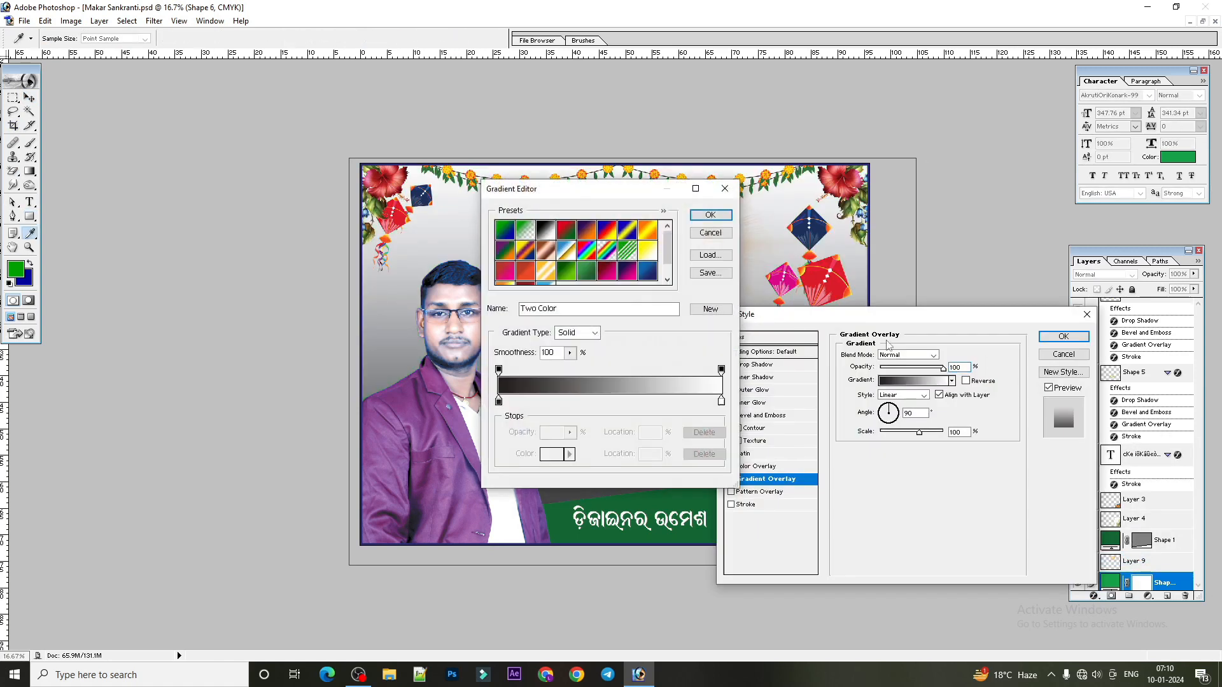
{"action": "left_click", "coordinate": [647, 235]}
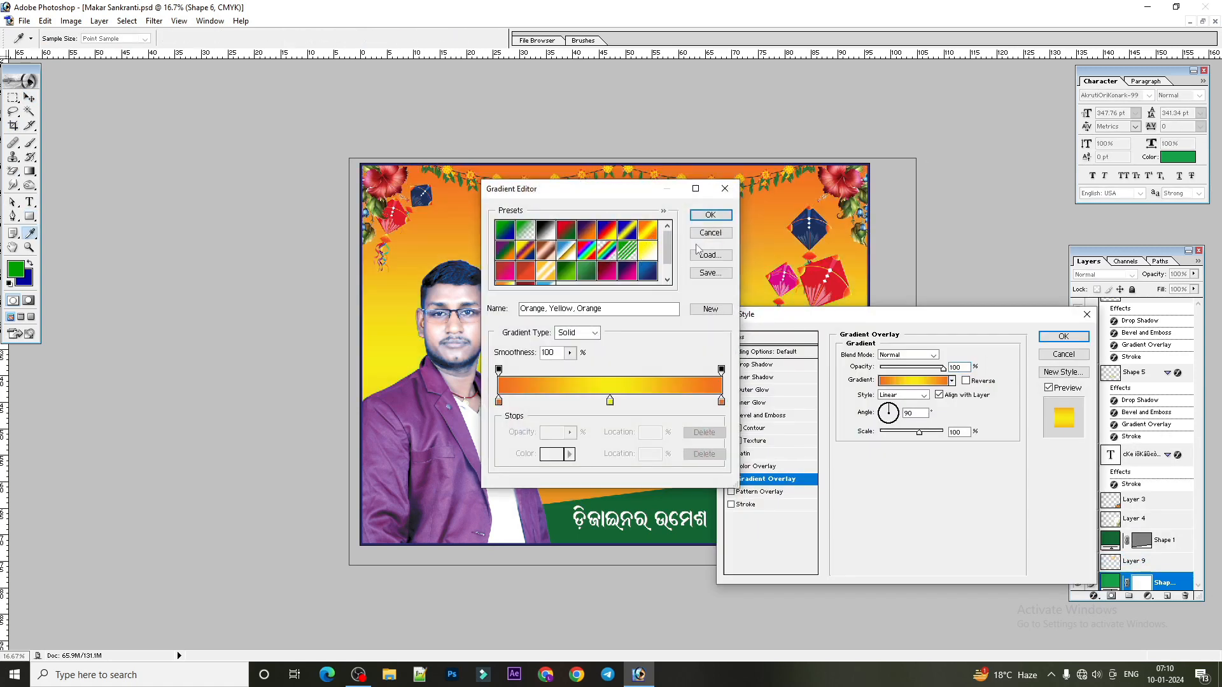
{"action": "left_click", "coordinate": [710, 215]}
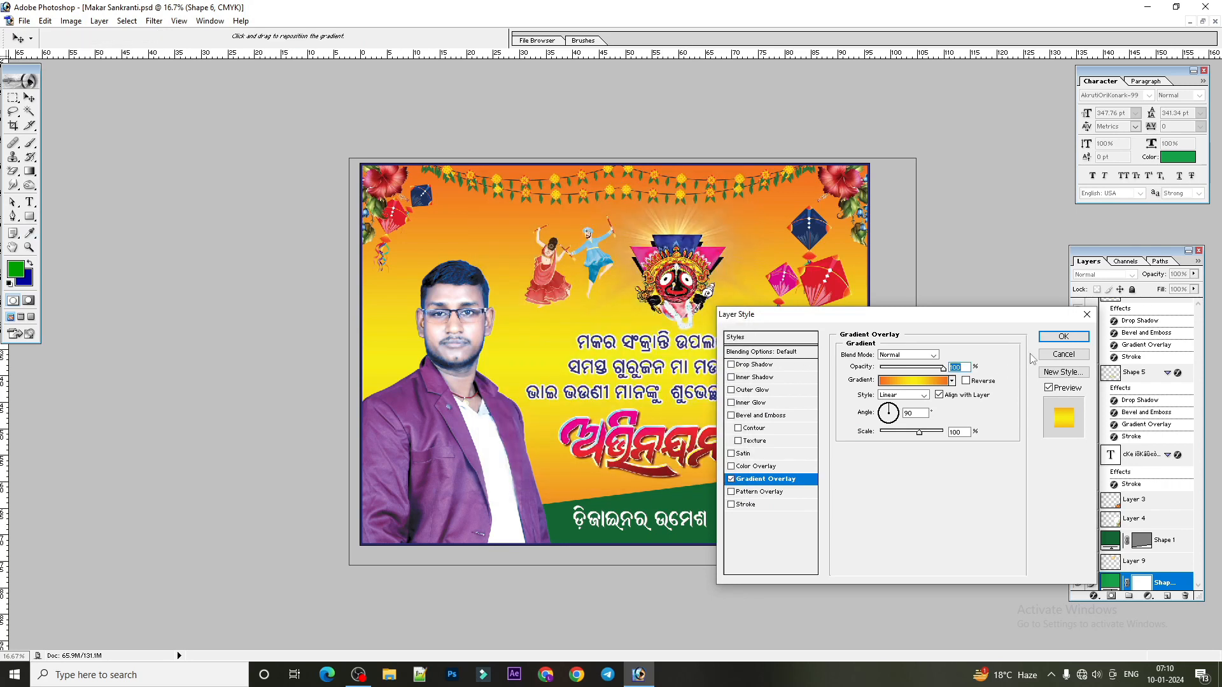
{"action": "left_click", "coordinate": [1062, 337]}
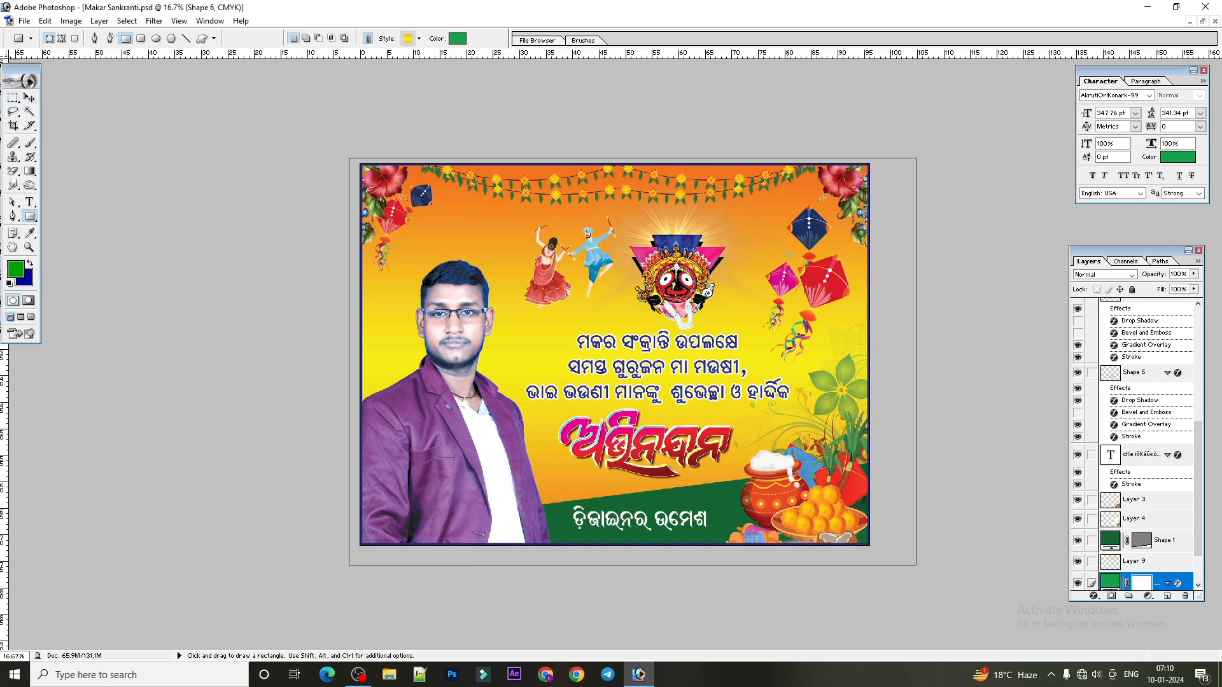
- Examine the colour codes of the three stops in the background rectangle's gradient overlay
{"action": "left_click", "coordinate": [1167, 583]}
{"action": "double_click", "coordinate": [1145, 558]}
{"action": "left_click", "coordinate": [910, 380]}
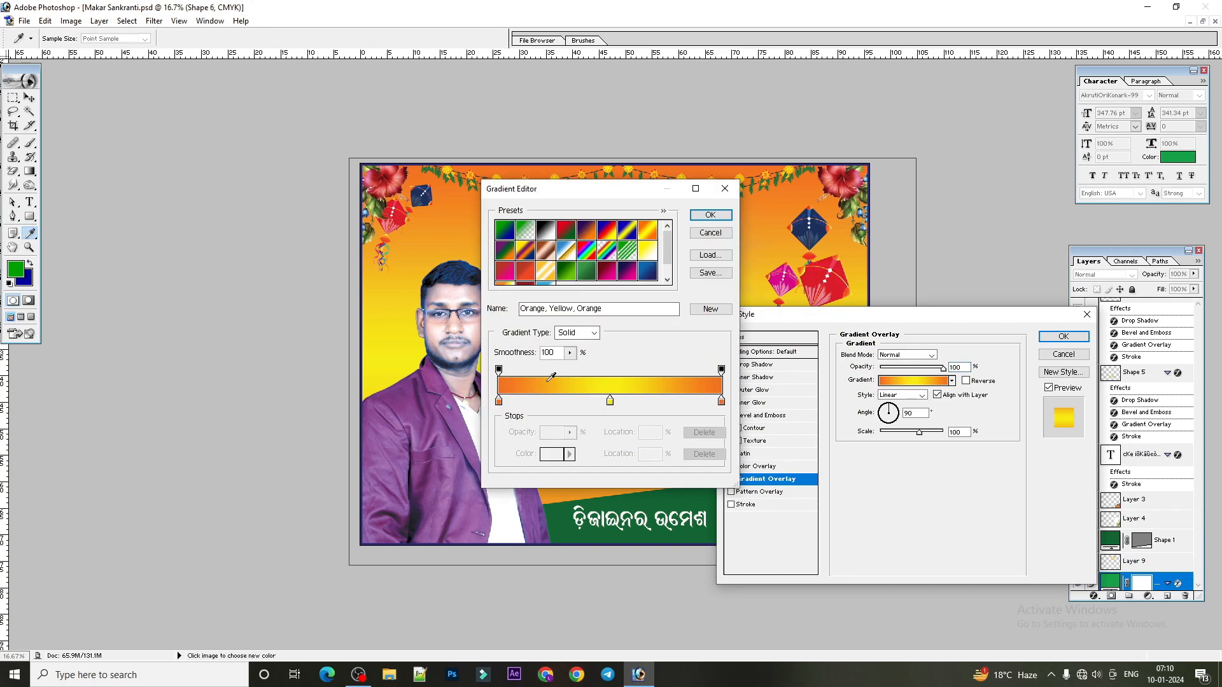
{"action": "left_click", "coordinate": [499, 401]}
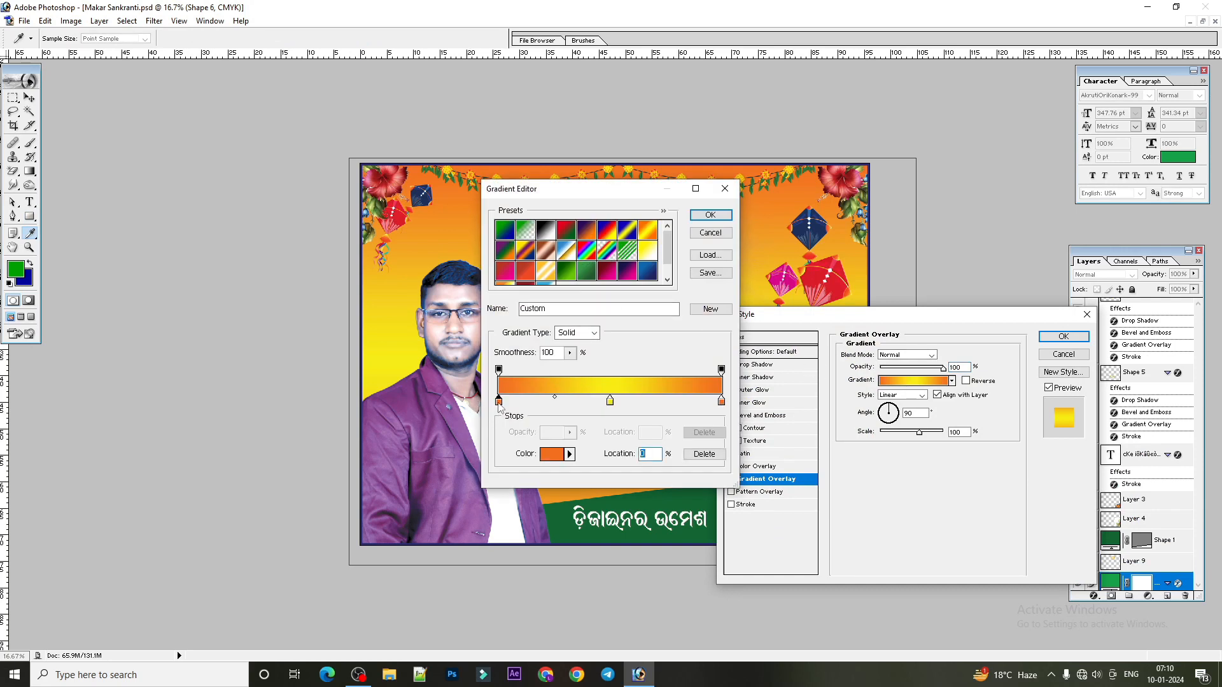
{"action": "left_click", "coordinate": [552, 454]}
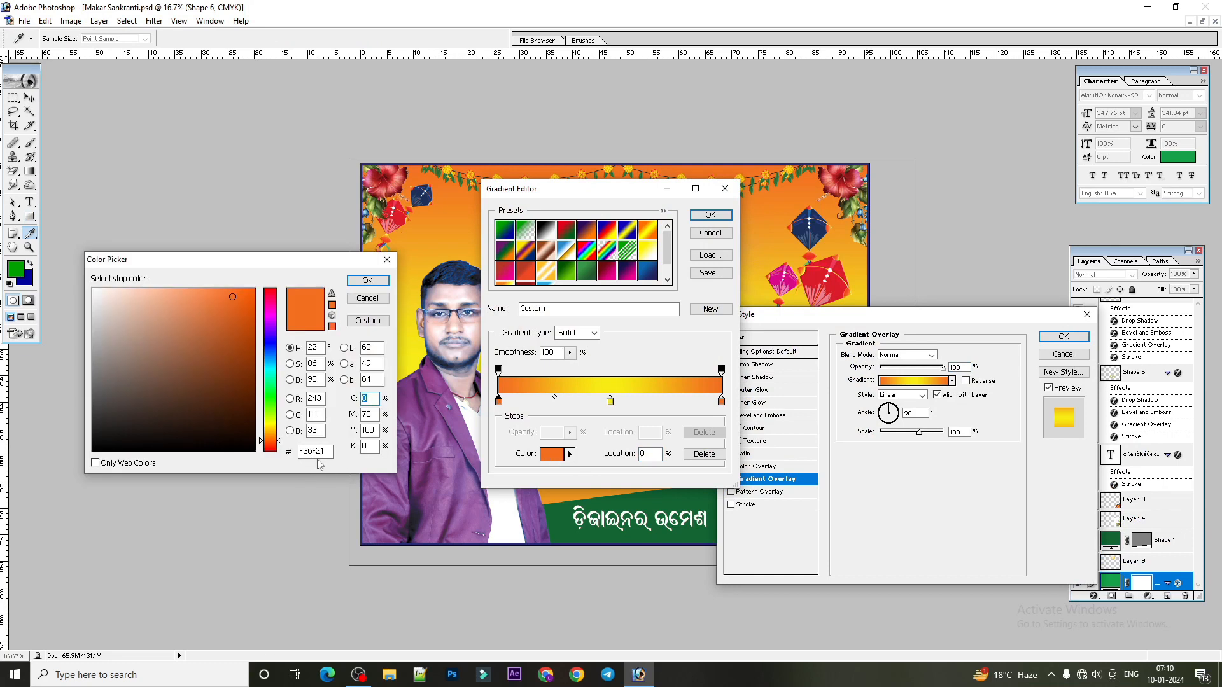
{"action": "left_click", "coordinate": [367, 281]}
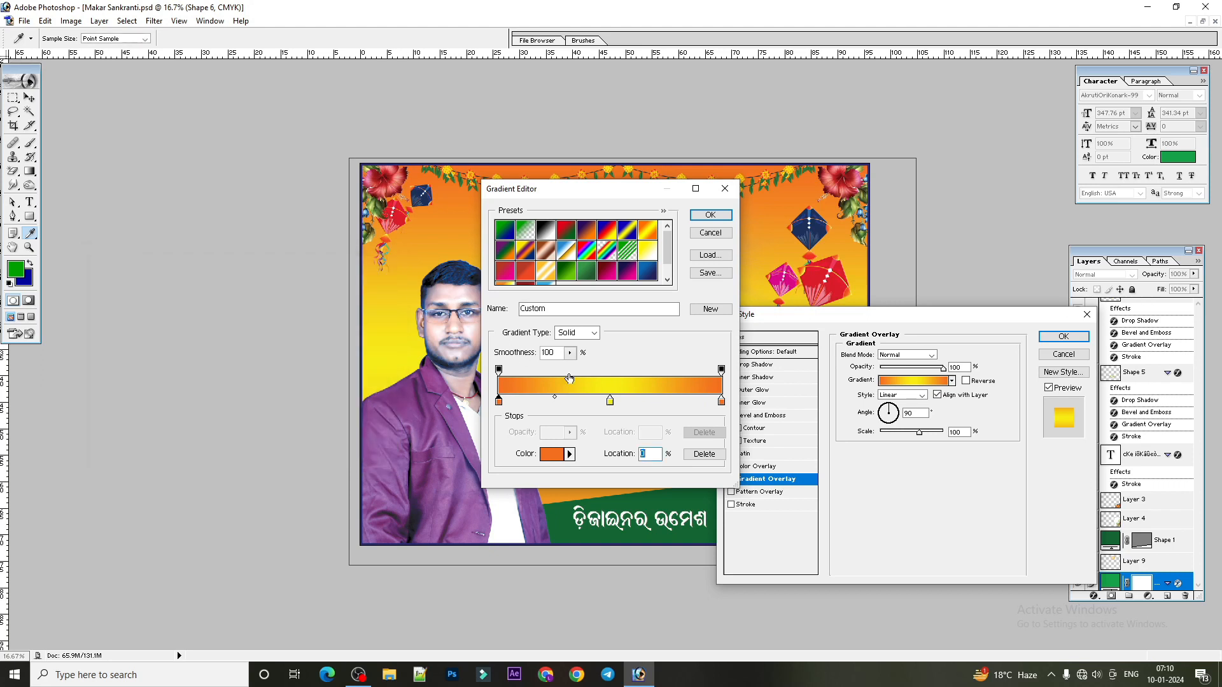
{"action": "left_click", "coordinate": [610, 402]}
{"action": "left_click", "coordinate": [551, 454]}
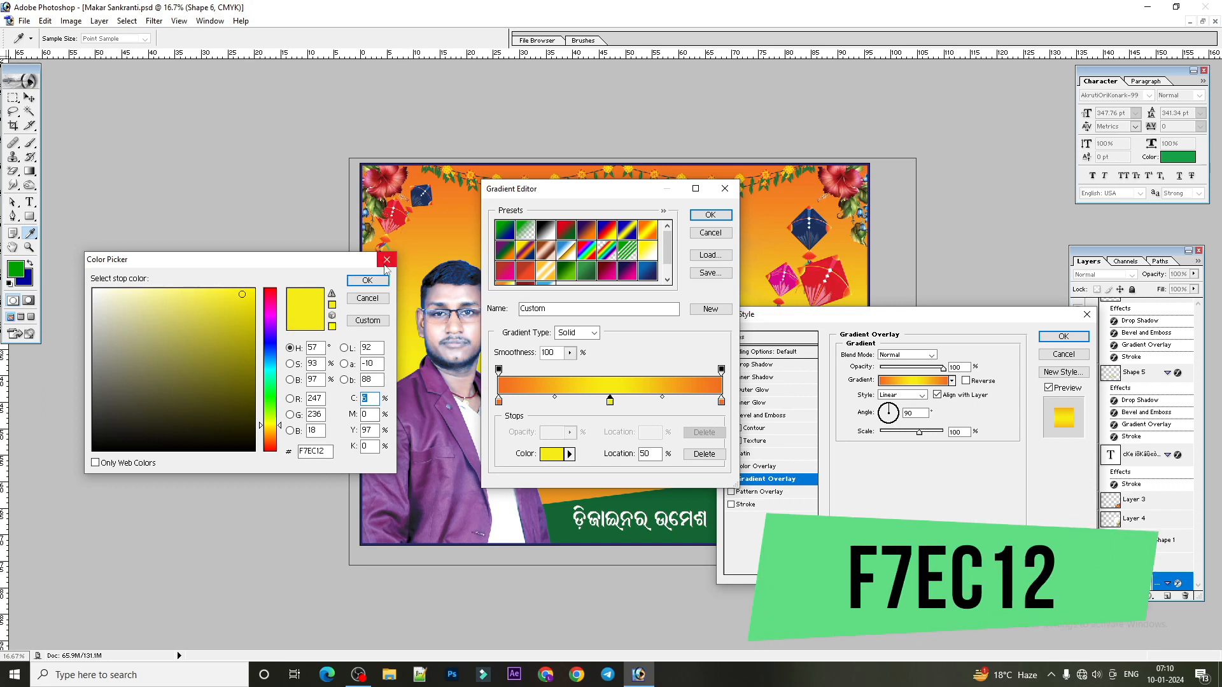
{"action": "left_click", "coordinate": [367, 281]}
{"action": "left_click", "coordinate": [721, 401]}
{"action": "left_click", "coordinate": [552, 453]}
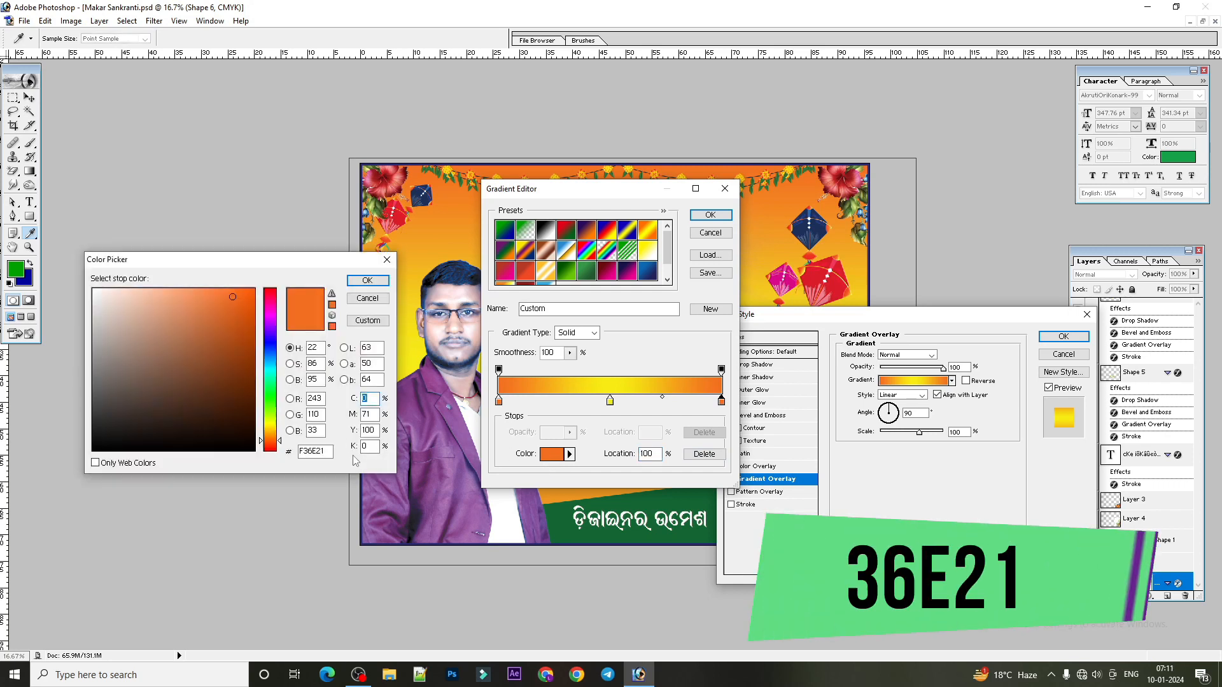
{"action": "left_click", "coordinate": [387, 260]}
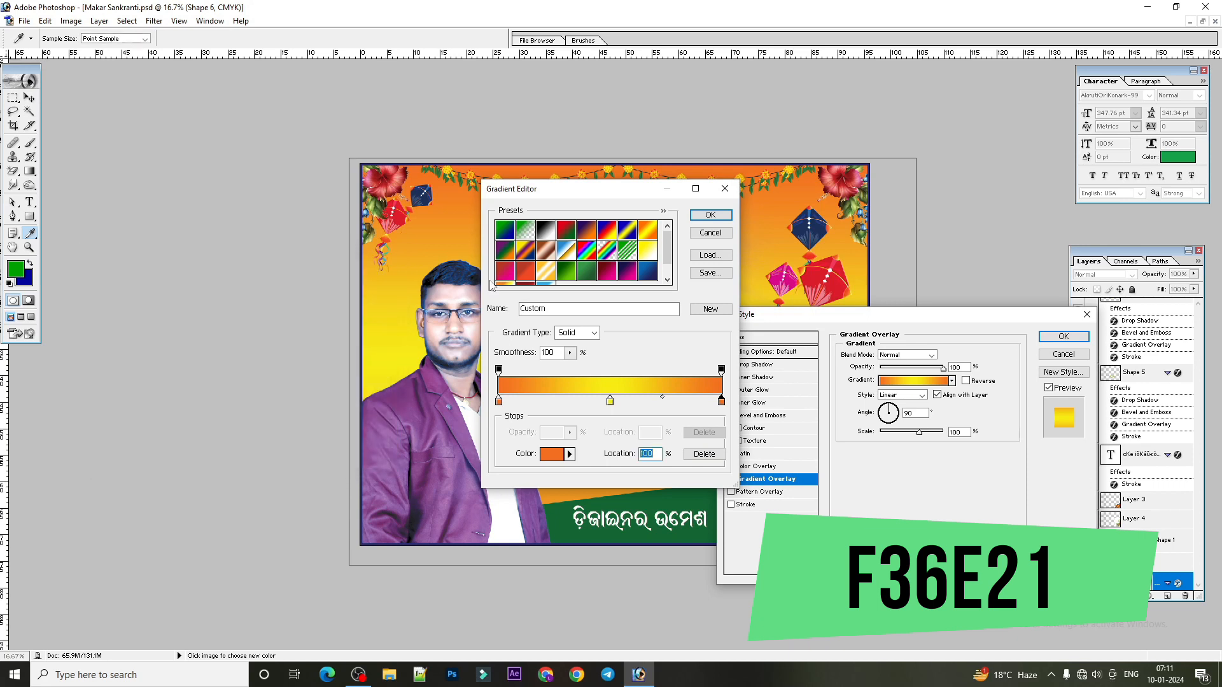
{"action": "left_click", "coordinate": [727, 190]}
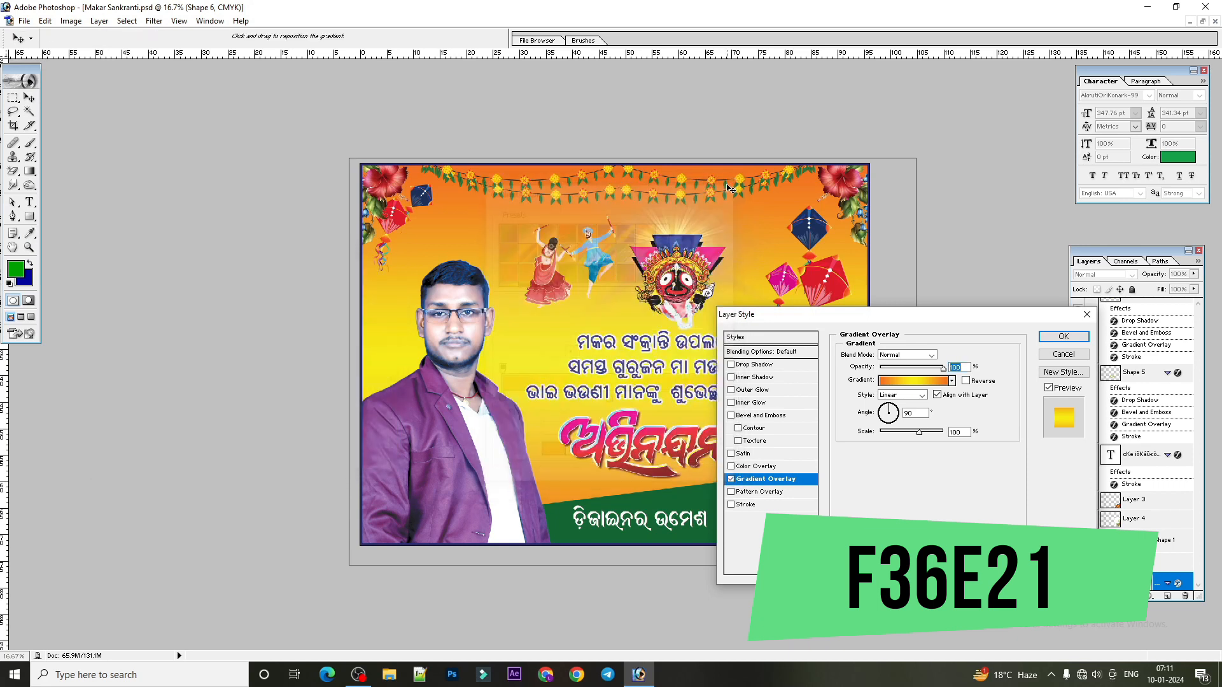
{"action": "left_click", "coordinate": [1062, 339]}
- Choose the Brush tool and set the foreground colour to white
{"action": "left_click", "coordinate": [29, 97]}
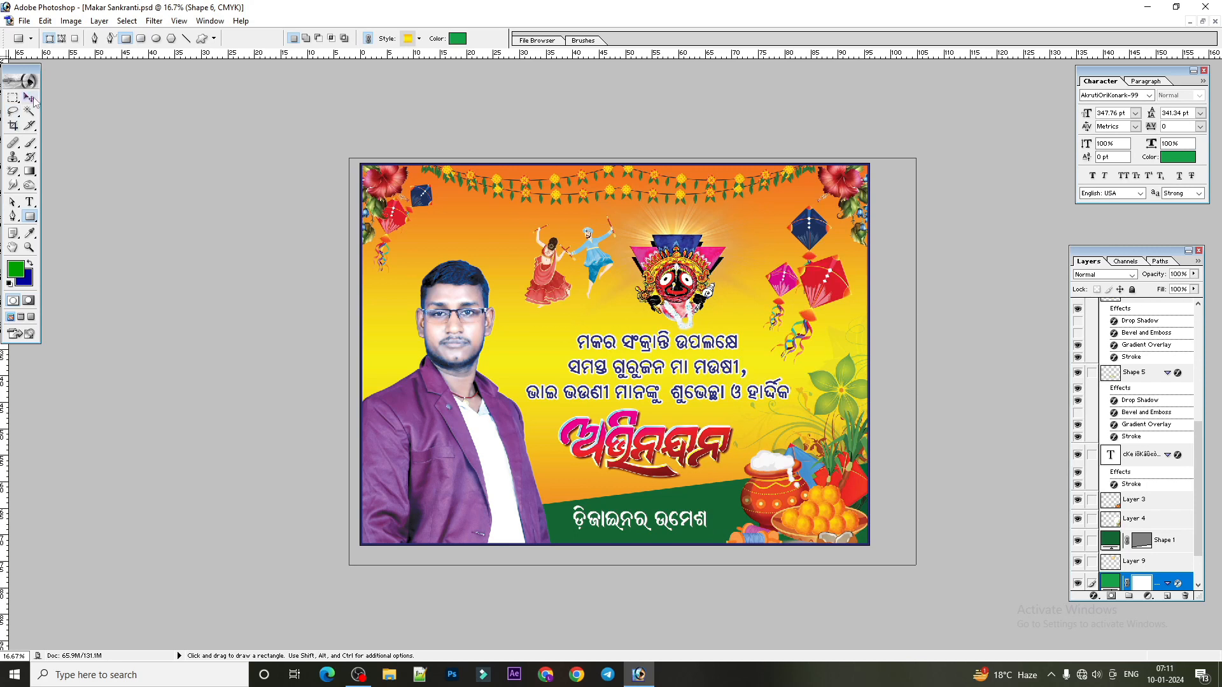
{"action": "scroll", "coordinate": [678, 432], "scroll_direction": "up", "scroll_amount": 6}
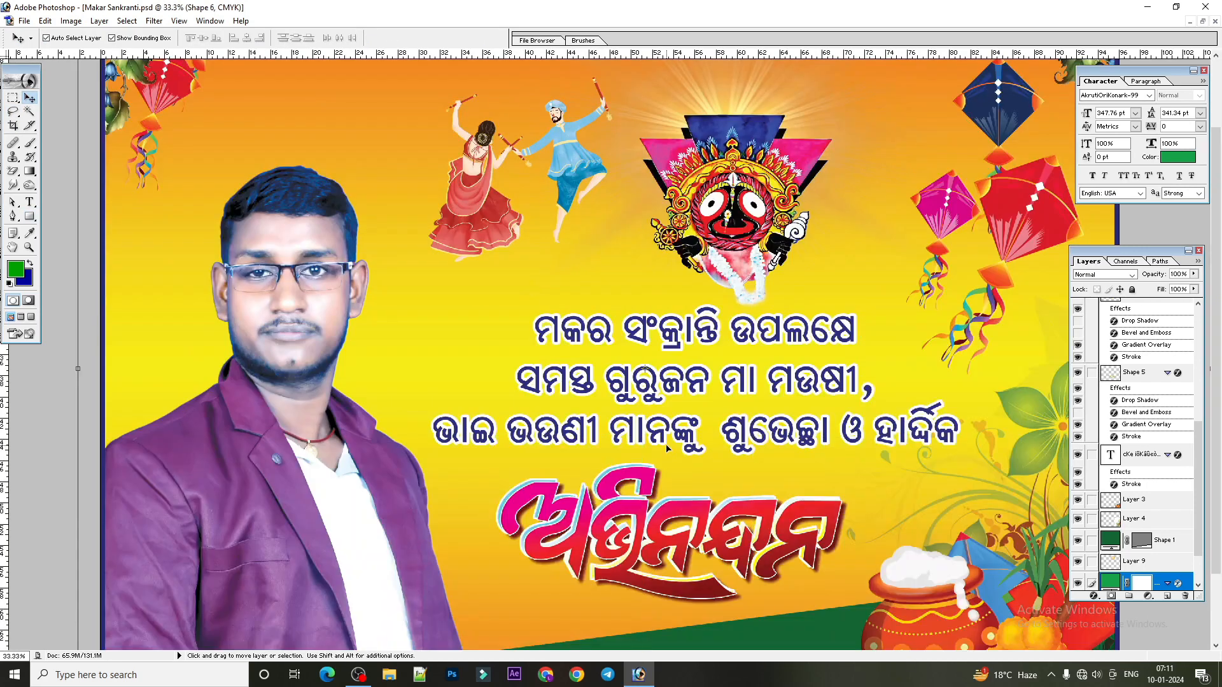
{"action": "scroll", "coordinate": [694, 439], "scroll_direction": "down", "scroll_amount": 2}
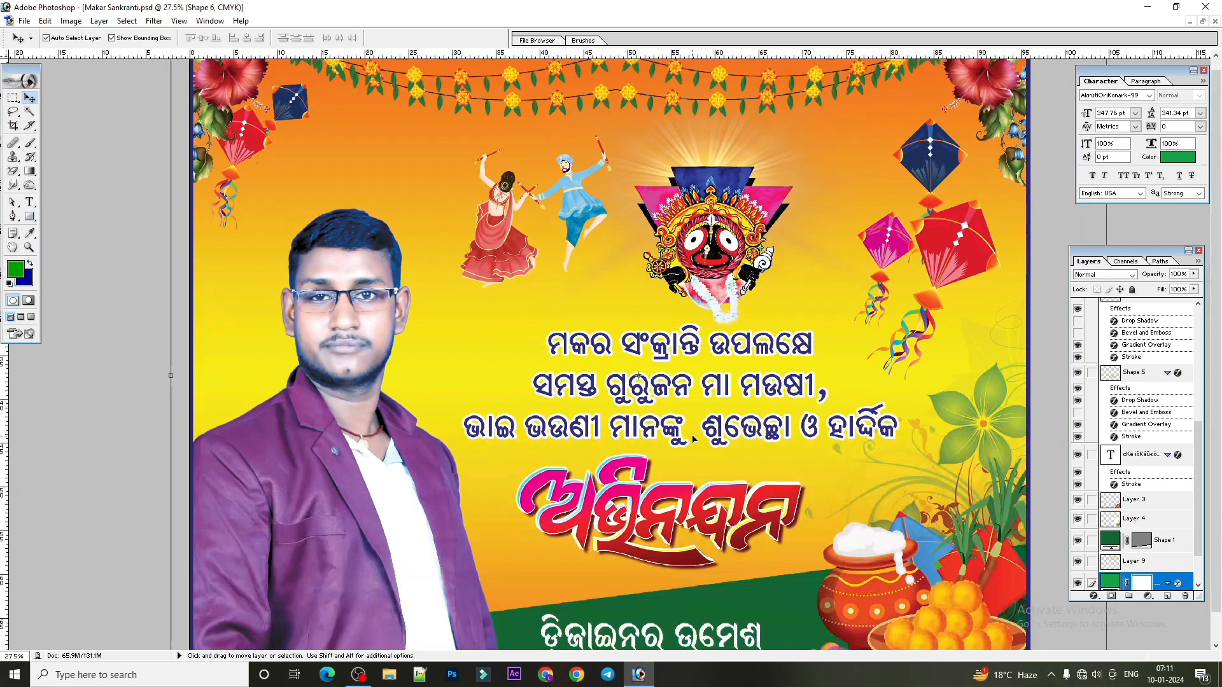
{"action": "left_click", "coordinate": [30, 143]}
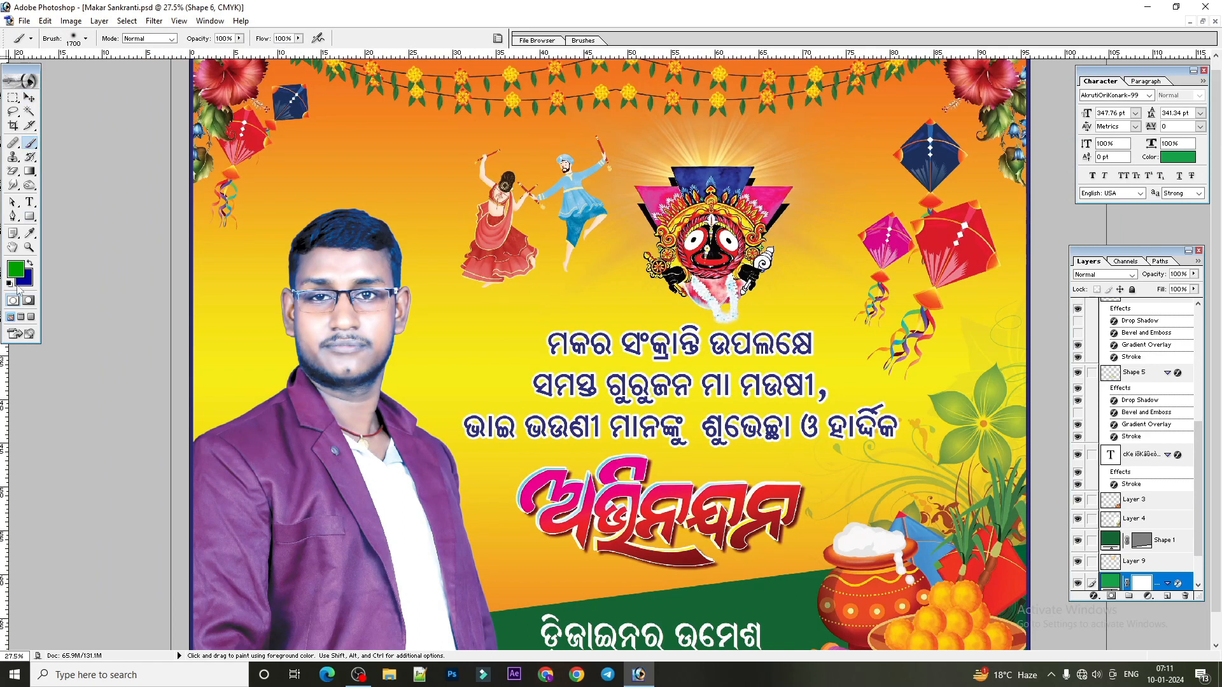
{"action": "left_click", "coordinate": [15, 268]}
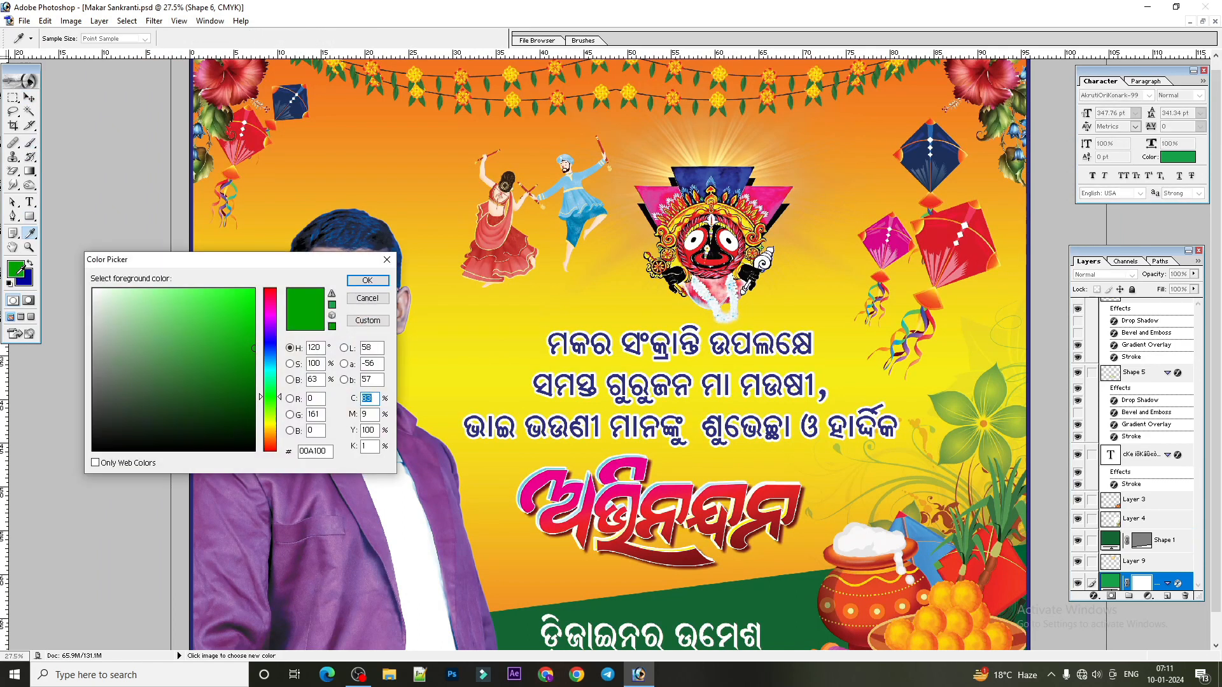
{"action": "left_click_drag", "start_coordinate": [137, 333], "coordinate": [54, 242]}
{"action": "key", "text": "Return"}
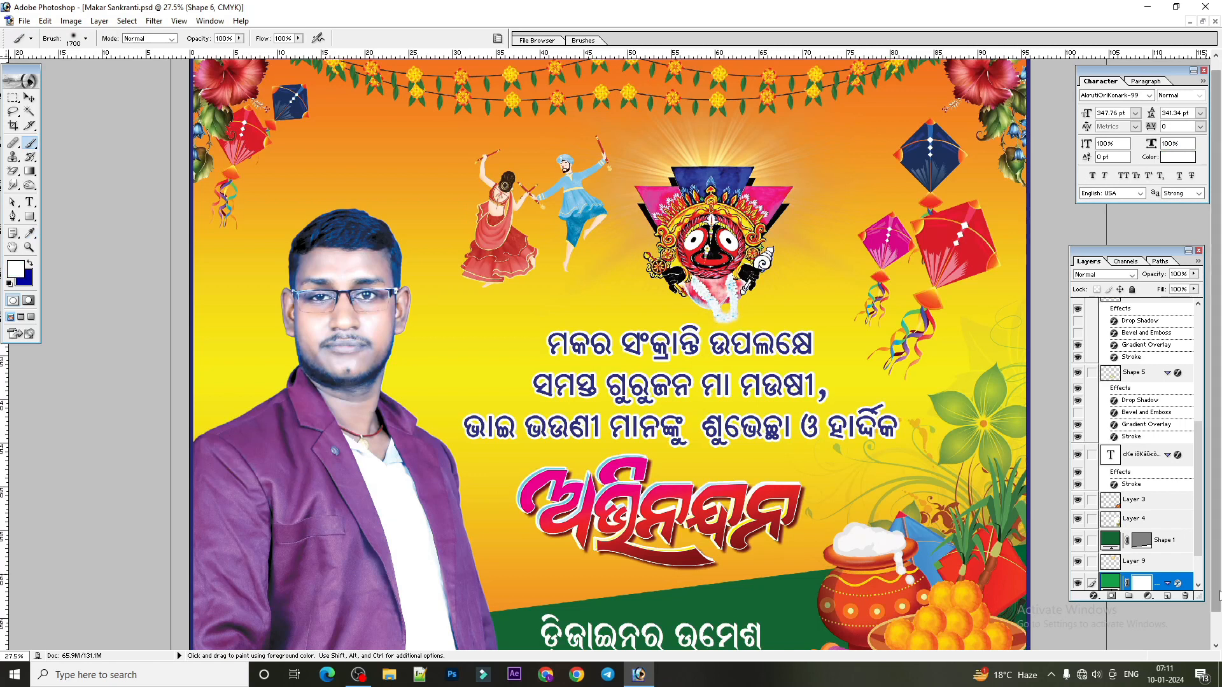
- Add a new layer above the gradient rectangle and paint a soft white glow behind the greeting text with a 1400 px brush
{"action": "left_click", "coordinate": [1168, 596]}
{"action": "key", "text": "bracketleft"}
{"action": "key", "text": "bracketleft"}
{"action": "key", "text": "bracketleft"}
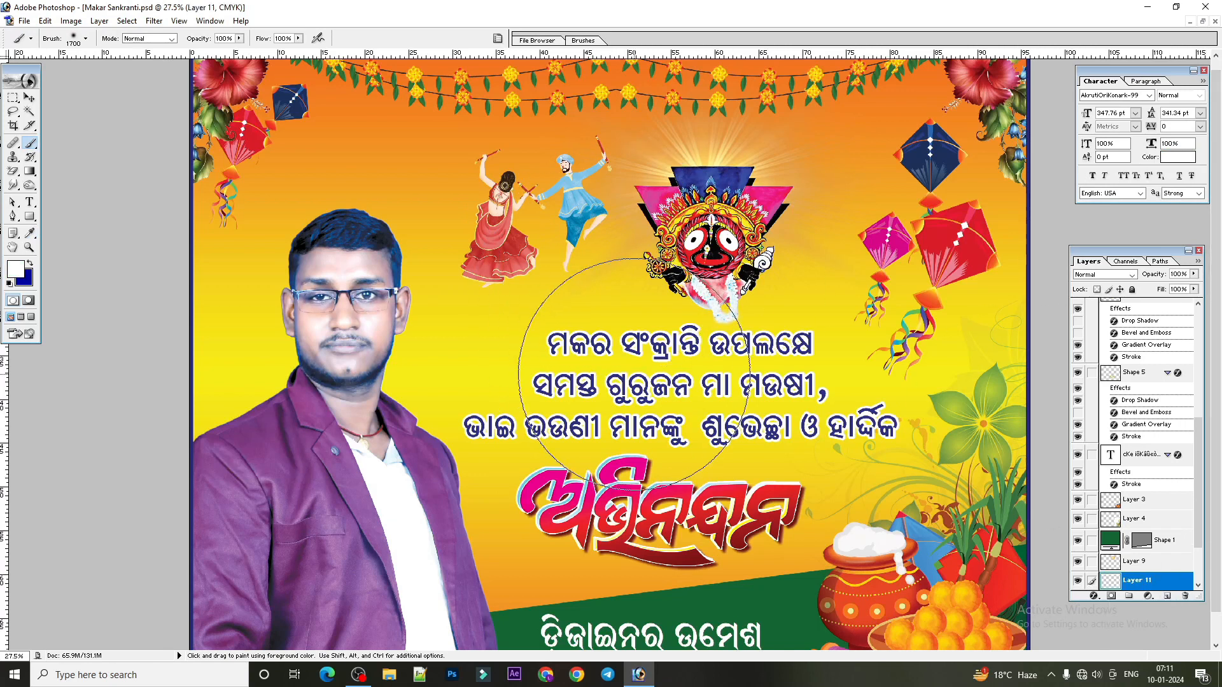
{"action": "left_click", "coordinate": [85, 39]}
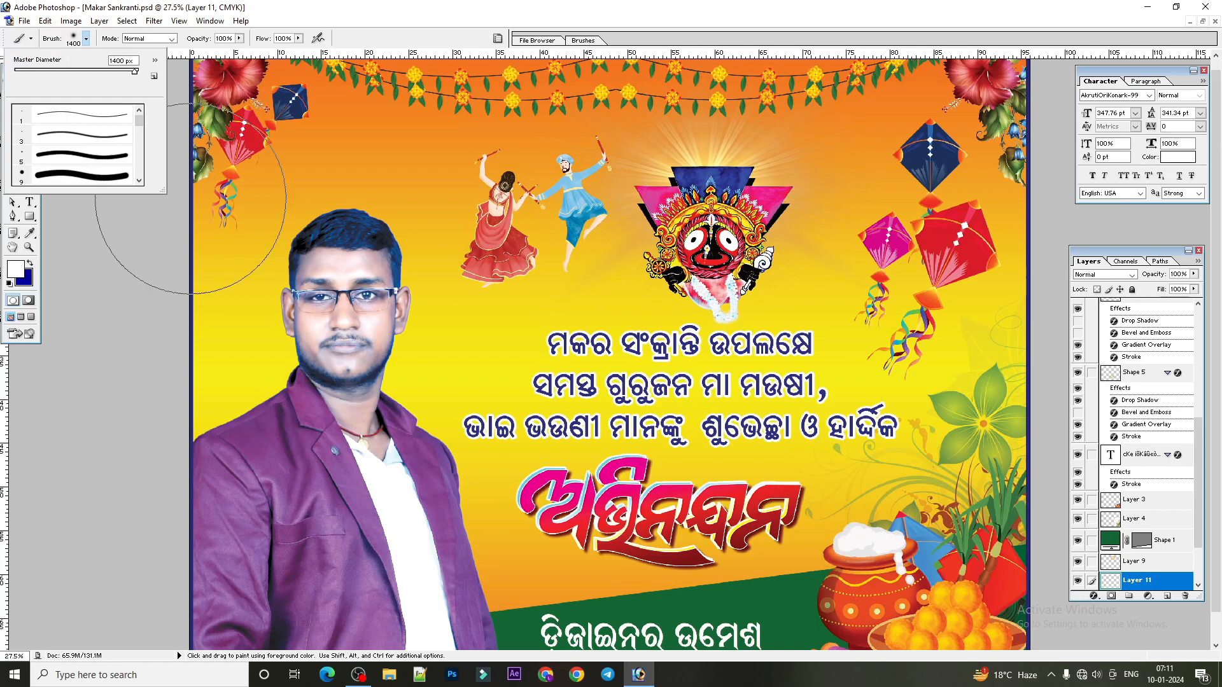
{"action": "left_click", "coordinate": [637, 392]}
{"action": "left_click", "coordinate": [637, 391]}
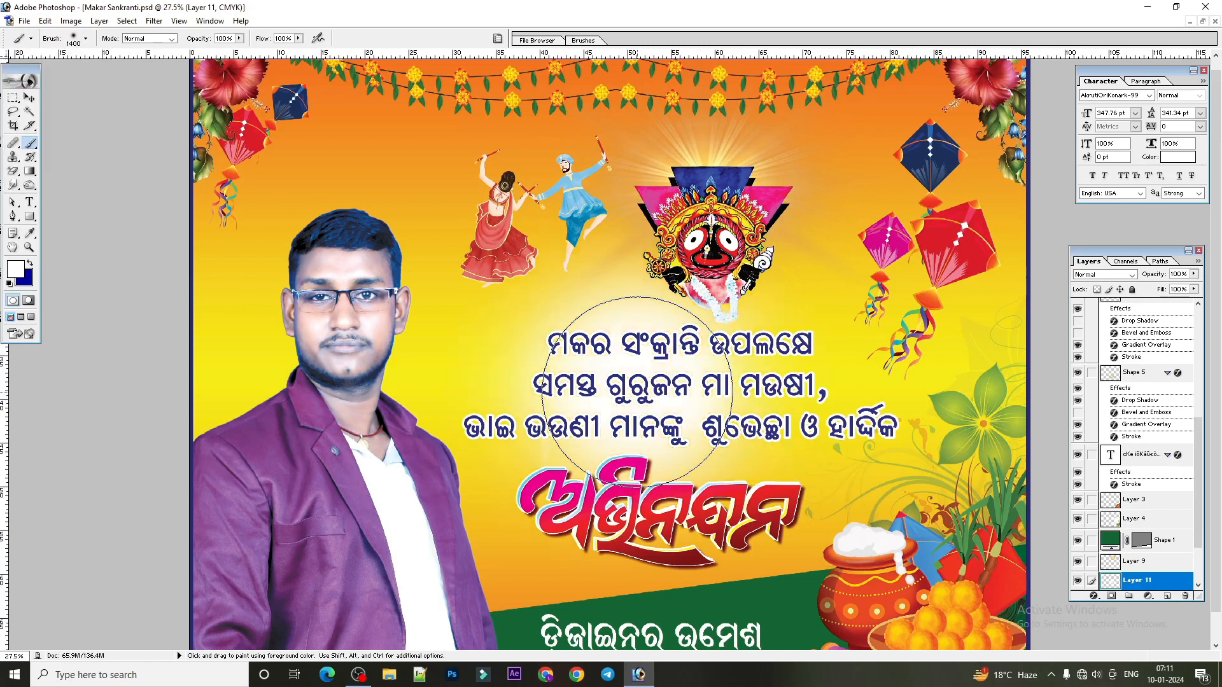
- Scale the white glow to about 174.5% width and 154.2% height, centre it behind the greeting text, and select the Background layer
{"action": "left_click", "coordinate": [29, 112]}
{"action": "left_click", "coordinate": [29, 97]}
{"action": "left_click_drag", "start_coordinate": [740, 496], "coordinate": [872, 594]}
{"action": "left_click_drag", "start_coordinate": [791, 506], "coordinate": [767, 549]}
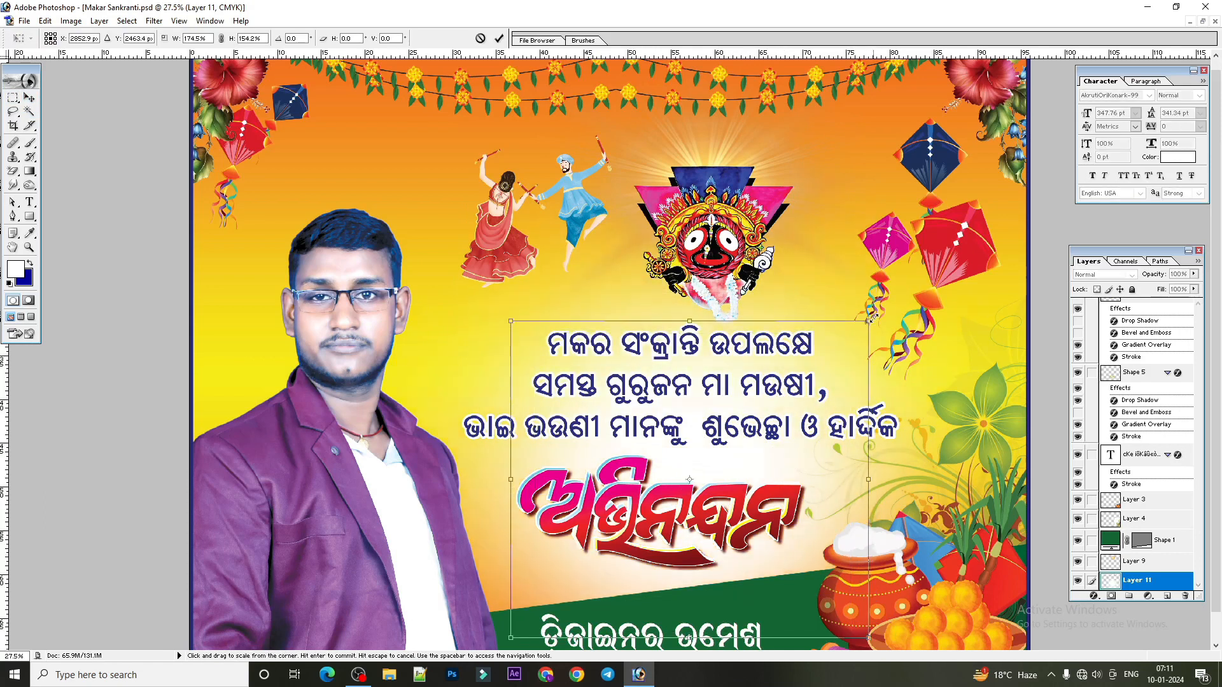
{"action": "key", "text": "ctrl+minus"}
{"action": "key", "text": "Return"}
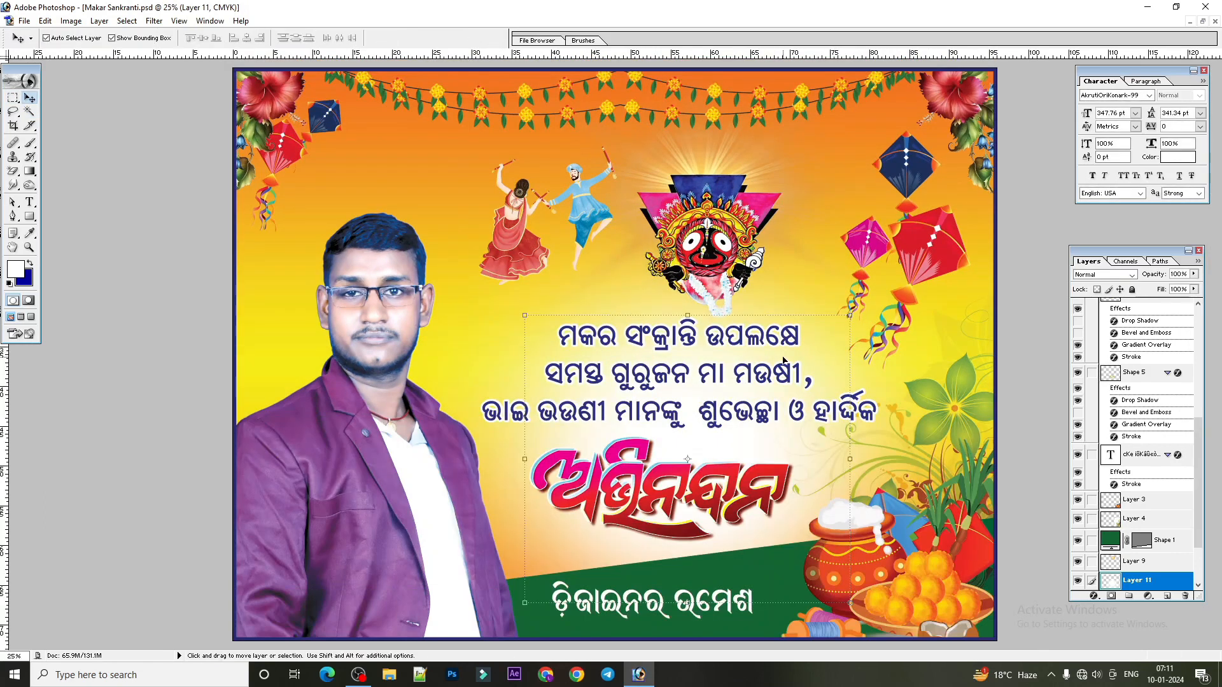
{"action": "right_click", "coordinate": [806, 353]}
{"action": "left_click", "coordinate": [834, 408]}
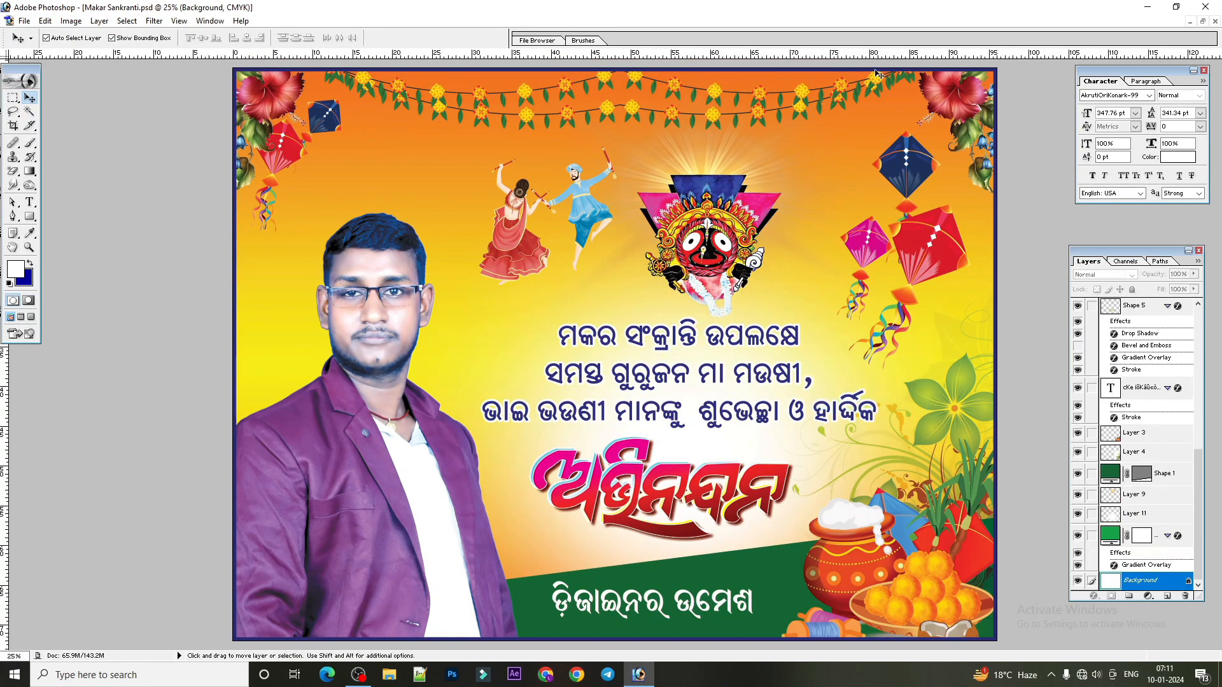
- Recolour the slanted green strip behind the designer's name to orange FF7E00
{"action": "left_click", "coordinate": [1138, 473]}
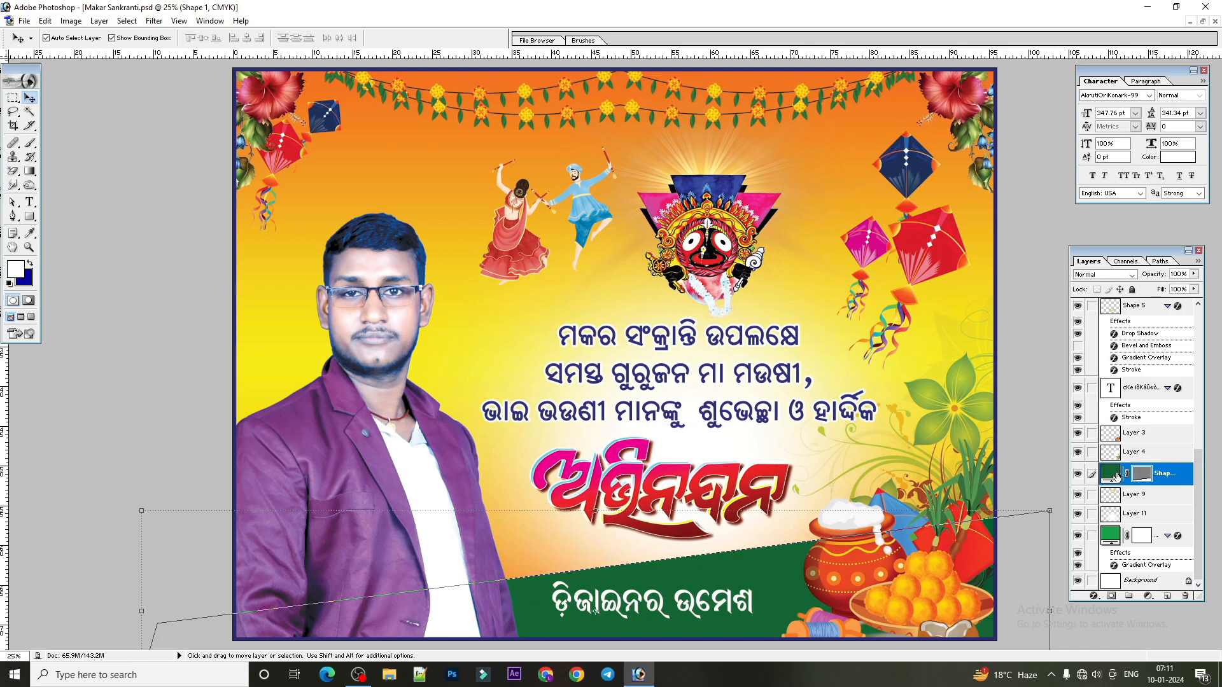
{"action": "double_click", "coordinate": [1116, 478]}
{"action": "left_click", "coordinate": [239, 342]}
{"action": "left_click_drag", "start_coordinate": [239, 342], "coordinate": [241, 341]}
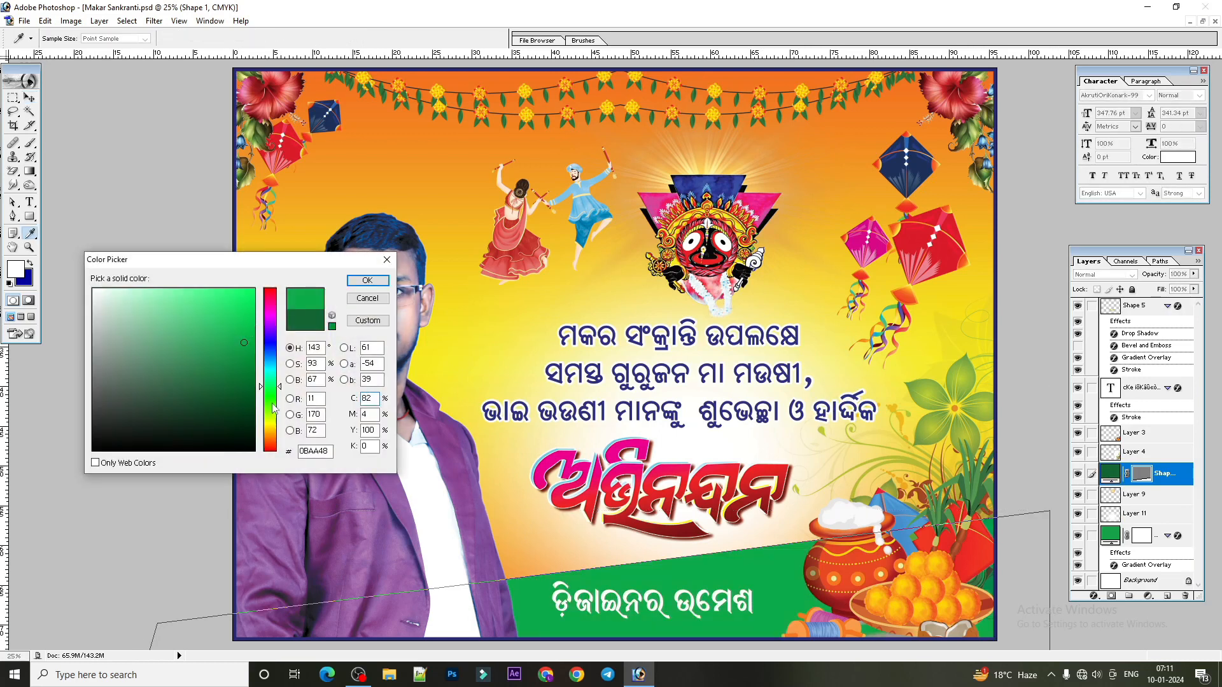
{"action": "left_click", "coordinate": [270, 439]}
{"action": "left_click", "coordinate": [254, 290]}
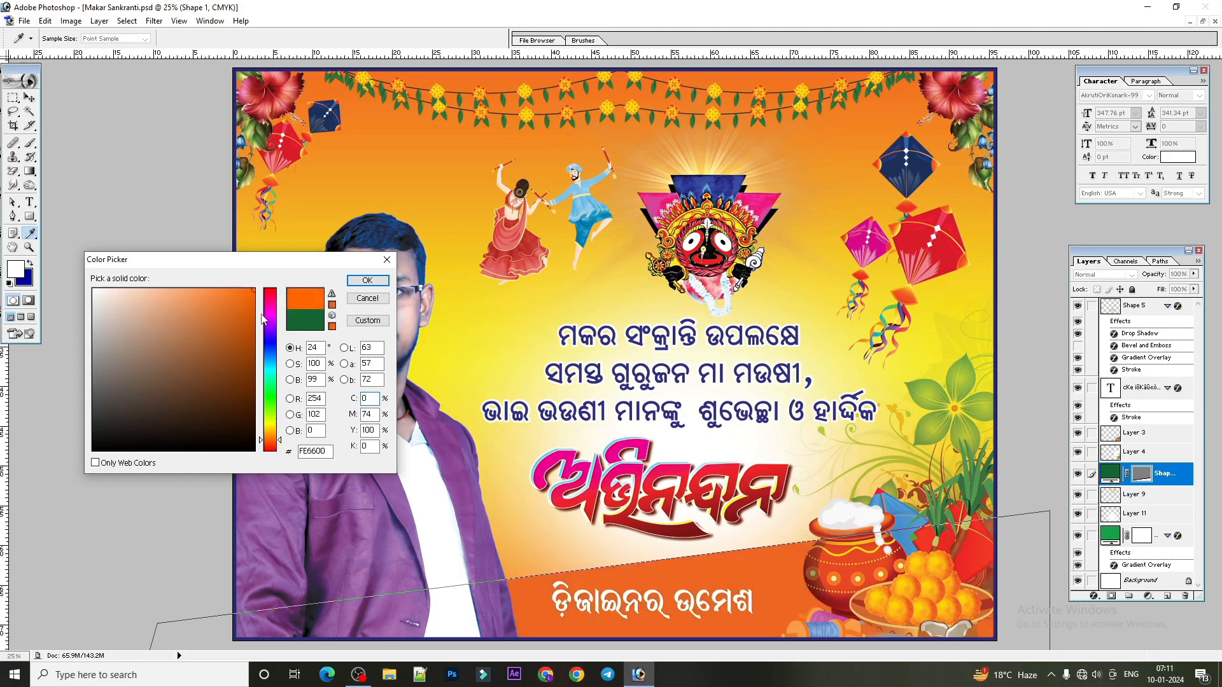
{"action": "left_click", "coordinate": [270, 435]}
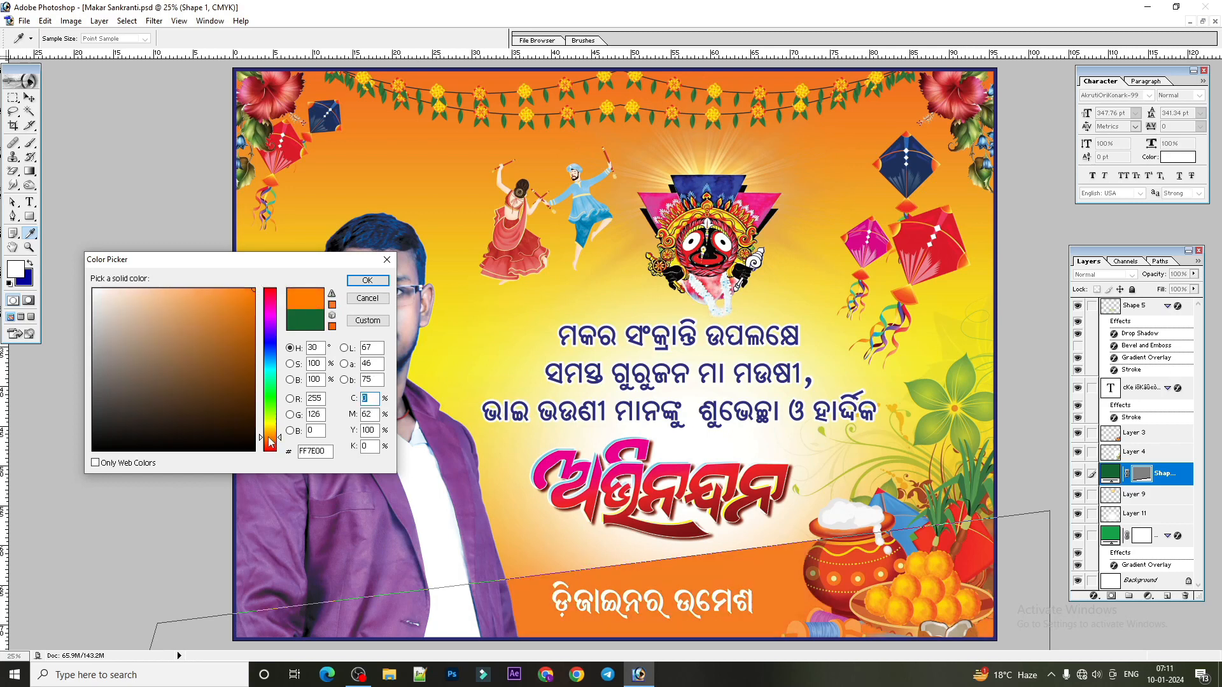
{"action": "left_click", "coordinate": [367, 281]}
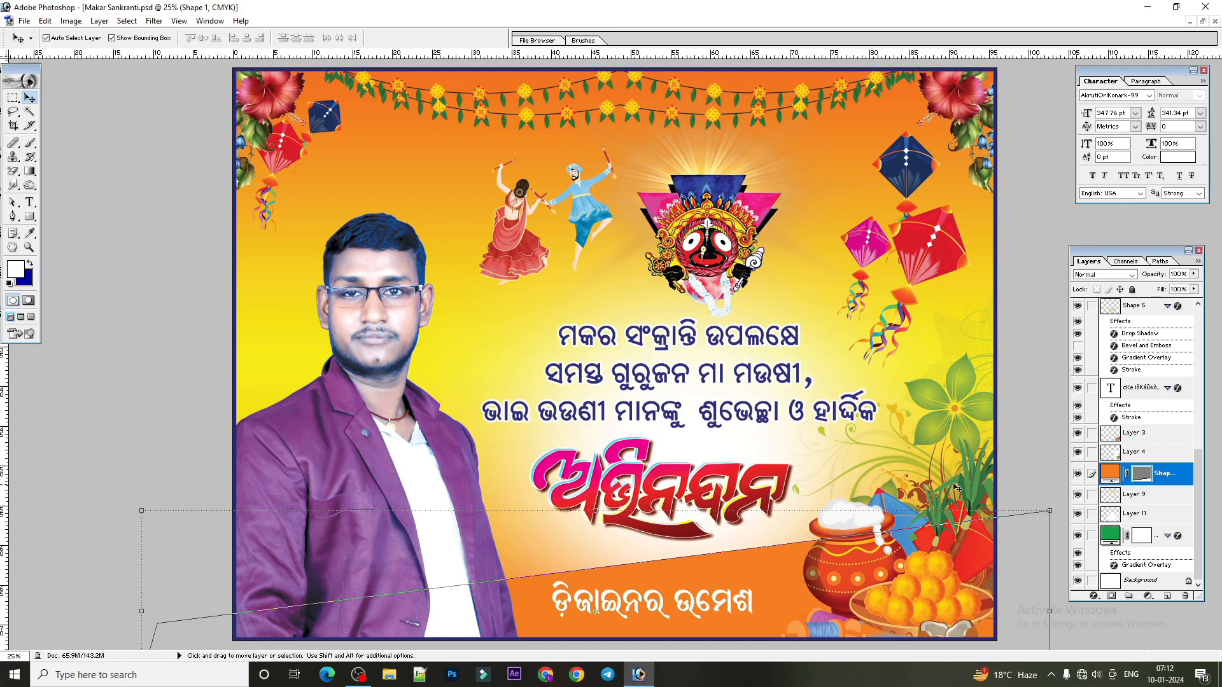
- Select the green floral artwork on Layer 4, cycle through the blending modes and set it to Linear Burn
{"action": "right_click", "coordinate": [972, 401]}
{"action": "left_click", "coordinate": [1061, 417]}
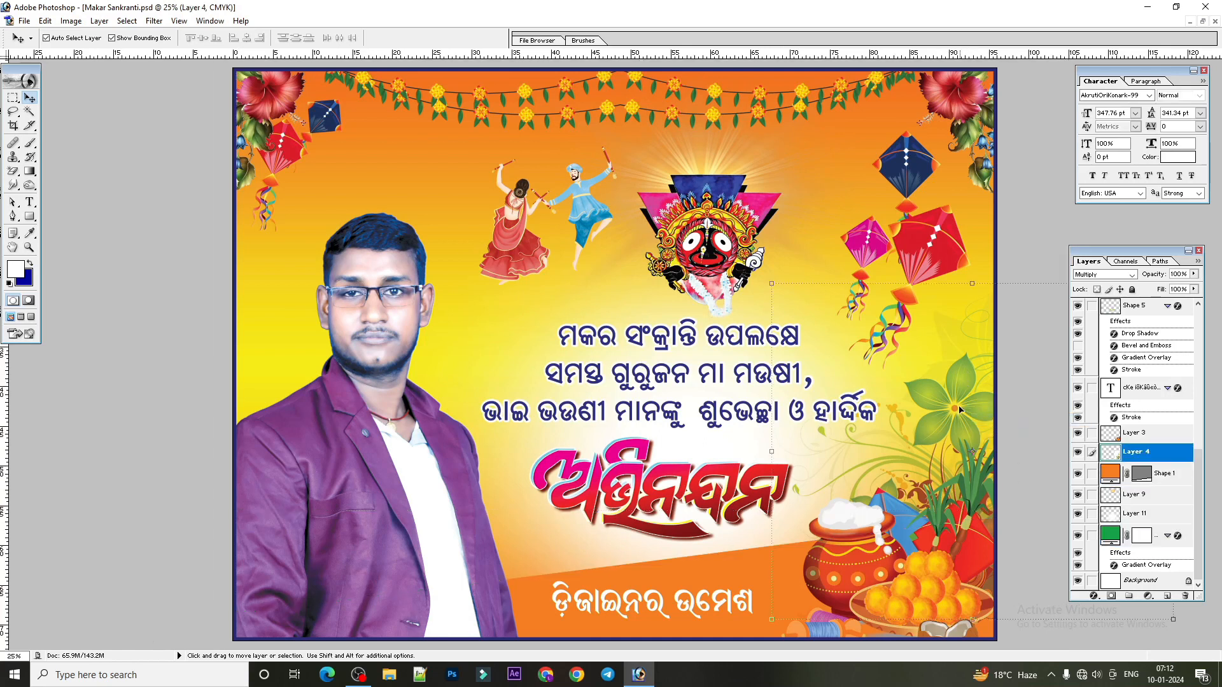
{"action": "left_click", "coordinate": [1099, 275]}
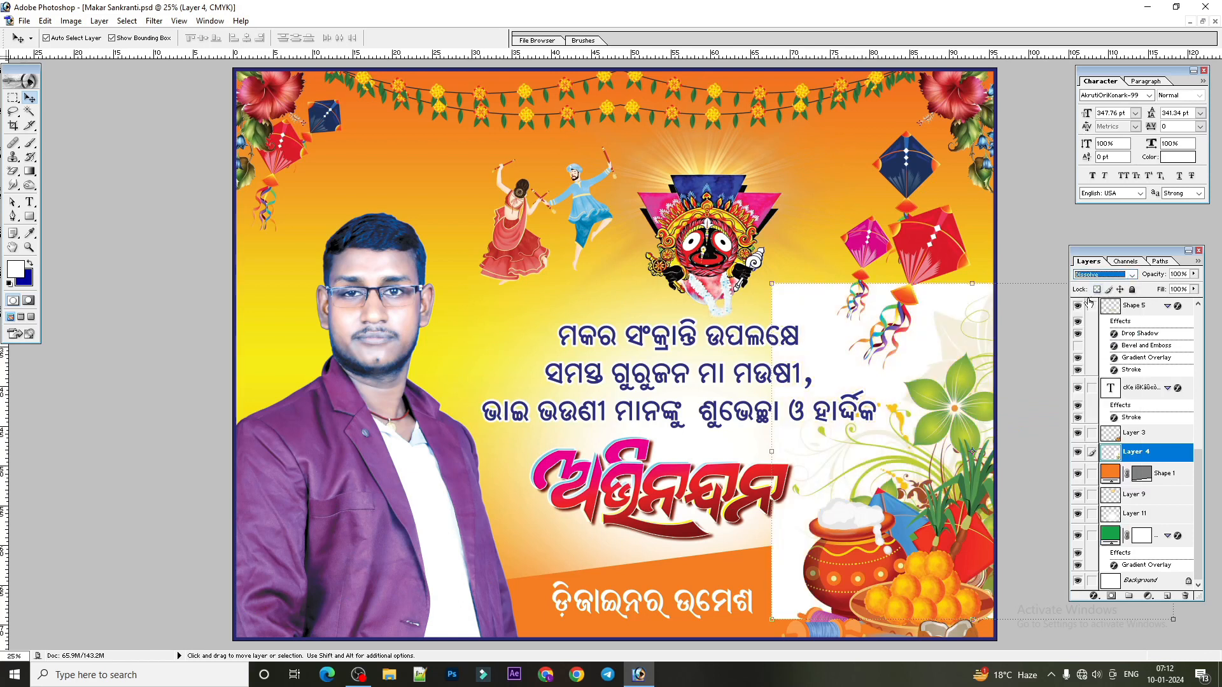
{"action": "key", "text": "Down"}
{"action": "key", "text": "Down"}
{"action": "key", "text": "Down"}
{"action": "key", "text": "Down"}
{"action": "key", "text": "Down"}
{"action": "key", "text": "Down"}
{"action": "key", "text": "Down"}
{"action": "key", "text": "Down"}
{"action": "key", "text": "Down"}
{"action": "key", "text": "Down"}
{"action": "key", "text": "Down"}
{"action": "key", "text": "Down"}
{"action": "key", "text": "Down"}
{"action": "key", "text": "Down"}
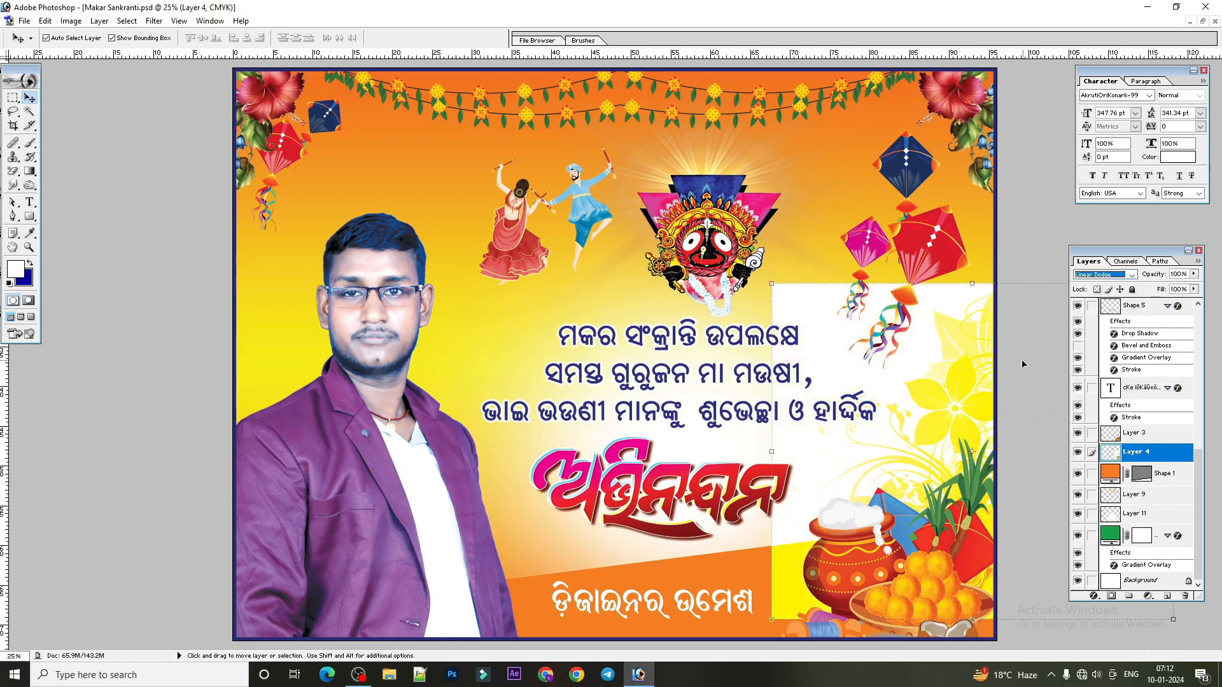
{"action": "key", "text": "Down"}
{"action": "key", "text": "Down"}
{"action": "key", "text": "Down"}
{"action": "key", "text": "Down"}
{"action": "key", "text": "Down"}
{"action": "key", "text": "Down"}
{"action": "key", "text": "Down"}
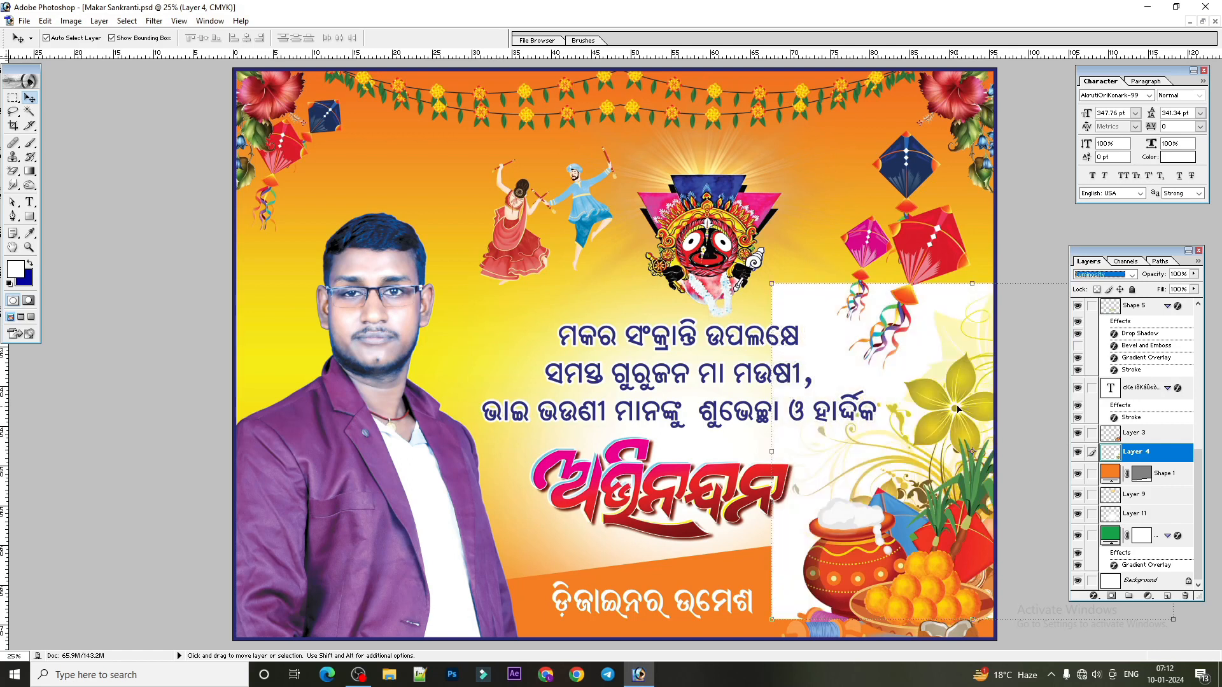
{"action": "key", "text": "Up"}
{"action": "key", "text": "Up"}
{"action": "key", "text": "Up"}
{"action": "key", "text": "Up"}
{"action": "key", "text": "Up"}
{"action": "key", "text": "Up"}
{"action": "key", "text": "Up"}
{"action": "key", "text": "Up"}
{"action": "key", "text": "Up"}
{"action": "key", "text": "Up"}
{"action": "key", "text": "Up"}
{"action": "key", "text": "Up"}
{"action": "key", "text": "Up"}
{"action": "key", "text": "Up"}
{"action": "key", "text": "Up"}
{"action": "key", "text": "Up"}
{"action": "key", "text": "Up"}
{"action": "key", "text": "Up"}
{"action": "key", "text": "Up"}
{"action": "key", "text": "Down"}
{"action": "key", "text": "Down"}
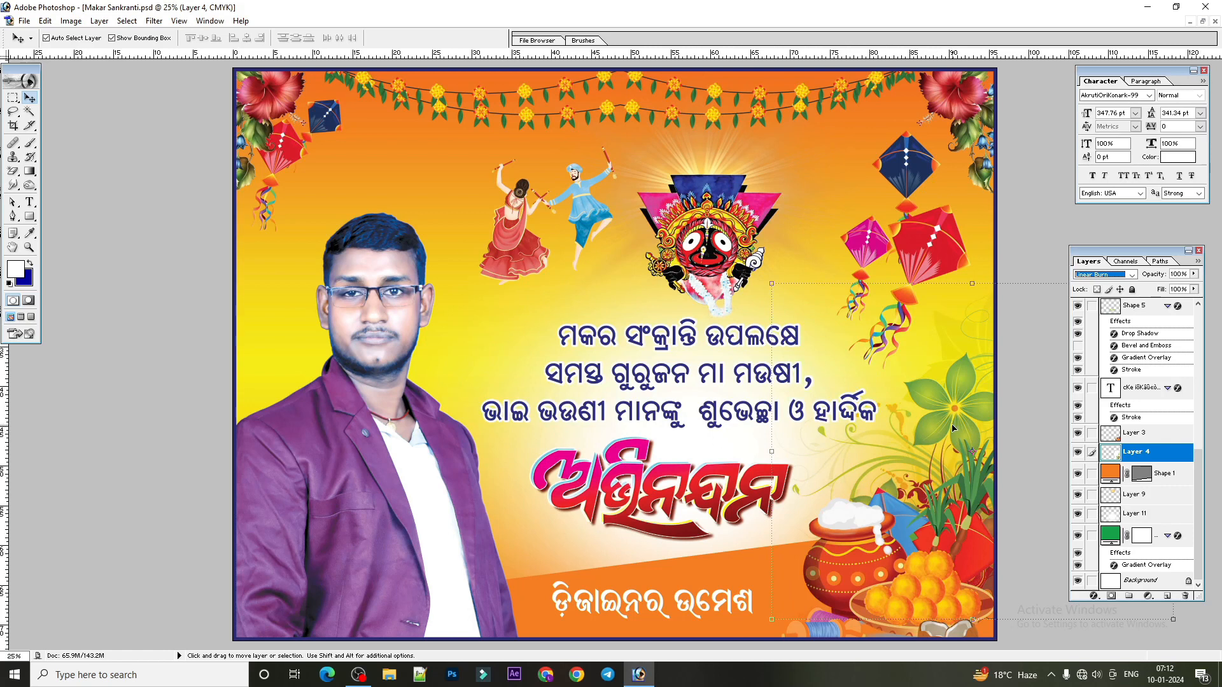
- Reduce the floral artwork layer's opacity to 27%
{"action": "left_click_drag", "start_coordinate": [1194, 274], "coordinate": [1148, 291]}
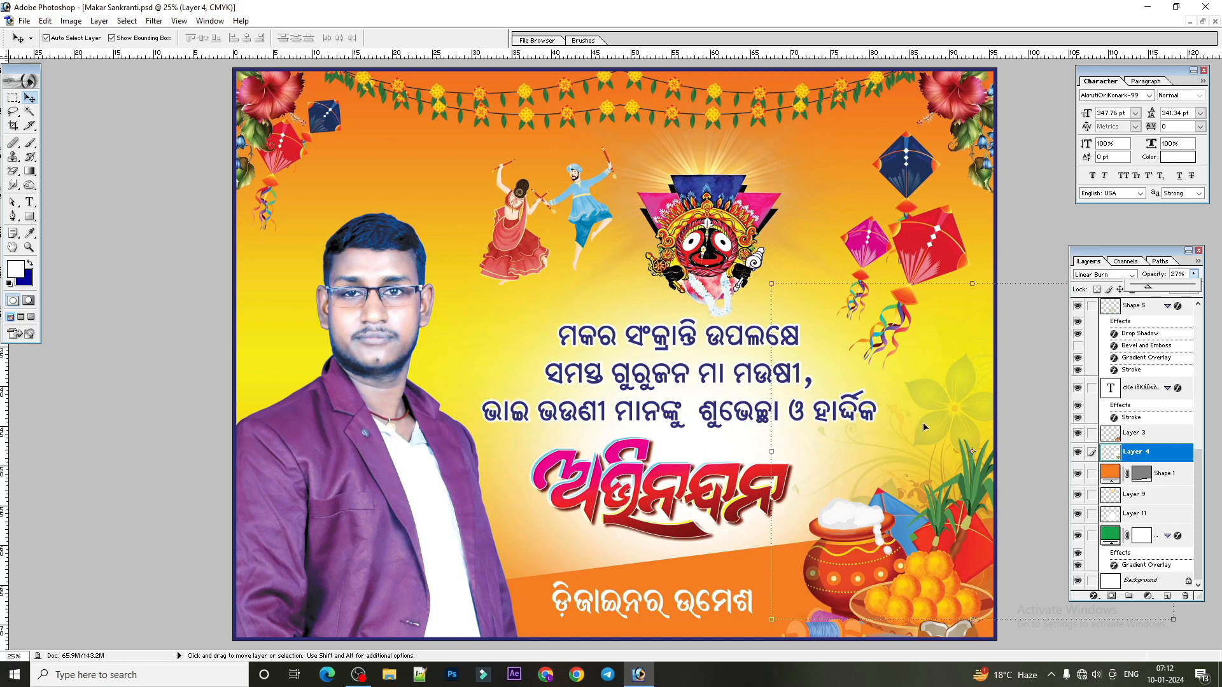
{"action": "key", "text": "ctrl+minus"}
{"action": "key", "text": "ctrl+plus"}
{"action": "key", "text": "ctrl+minus"}
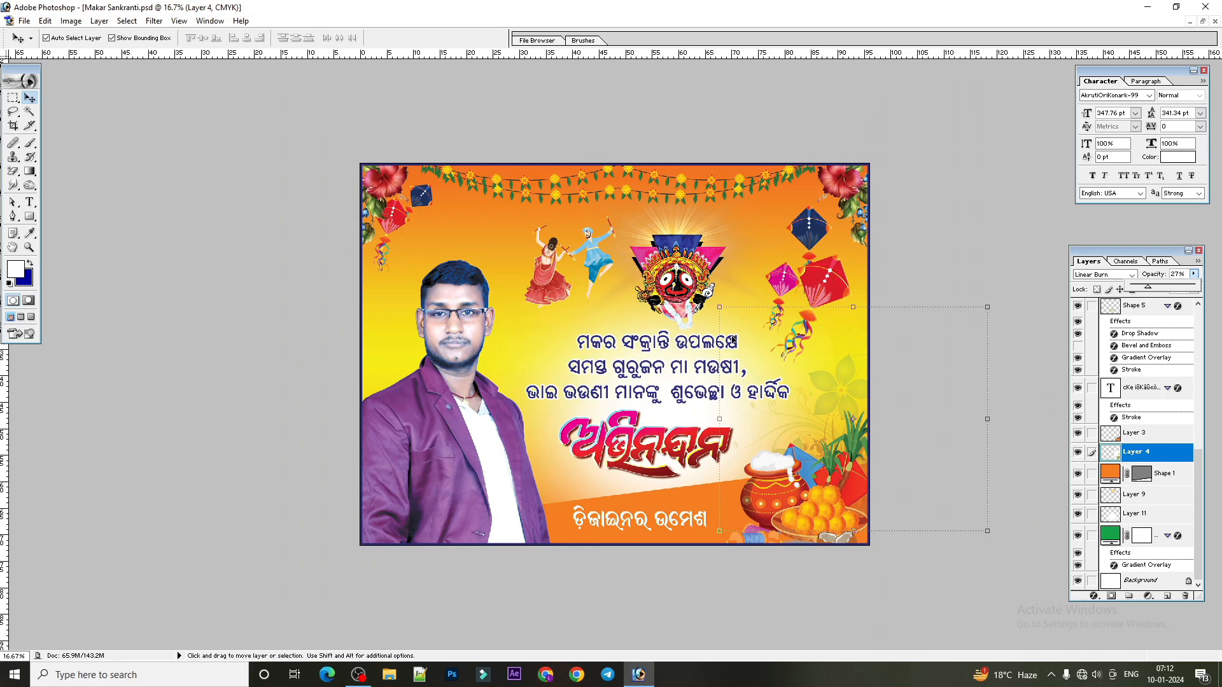
{"action": "left_click", "coordinate": [392, 221]}
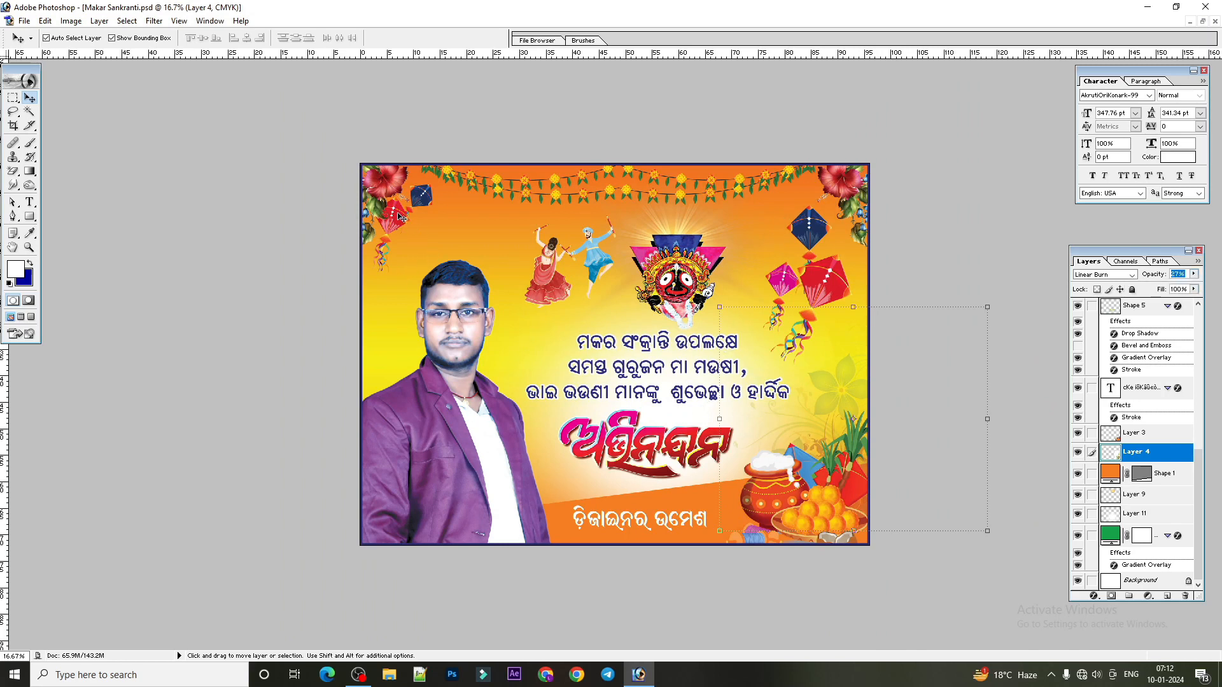
- Reposition the two kite groups, the dancers, the deity image and the upper-right corner flower on the banner
{"action": "left_click_drag", "start_coordinate": [393, 221], "coordinate": [407, 222]}
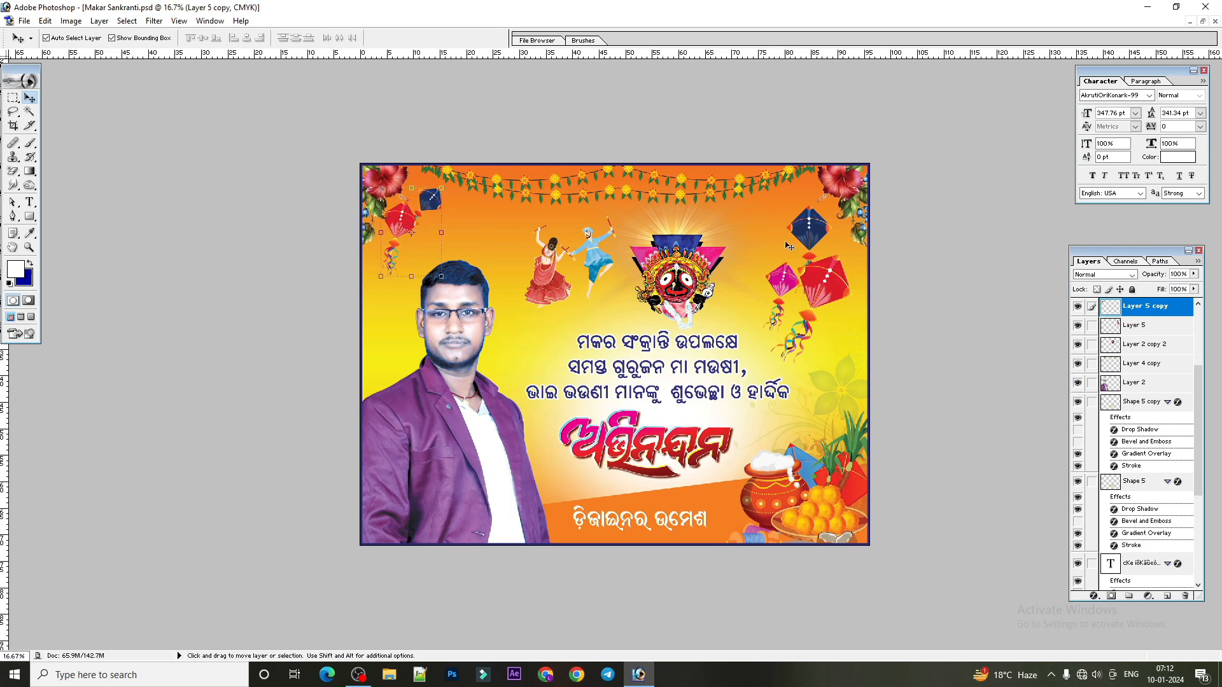
{"action": "left_click_drag", "start_coordinate": [806, 235], "coordinate": [822, 294]}
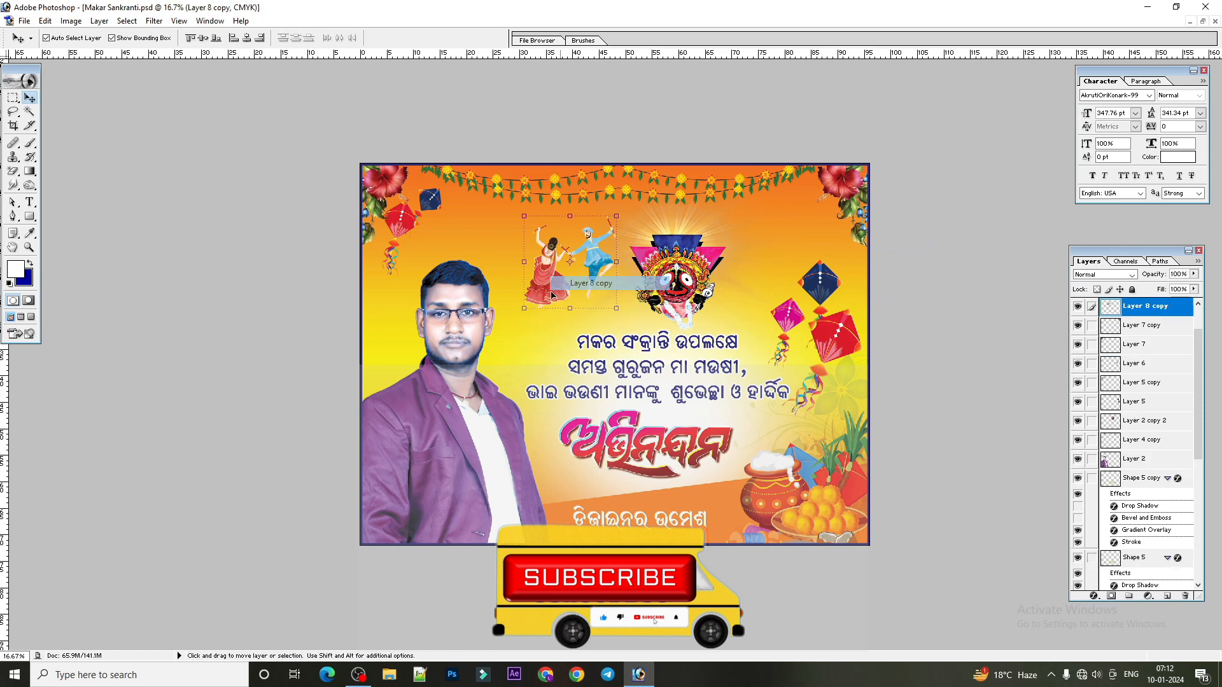
{"action": "left_click_drag", "start_coordinate": [546, 284], "coordinate": [532, 316]}
{"action": "left_click_drag", "start_coordinate": [698, 274], "coordinate": [681, 280]}
{"action": "right_click", "coordinate": [840, 185]}
{"action": "left_click", "coordinate": [883, 185]}
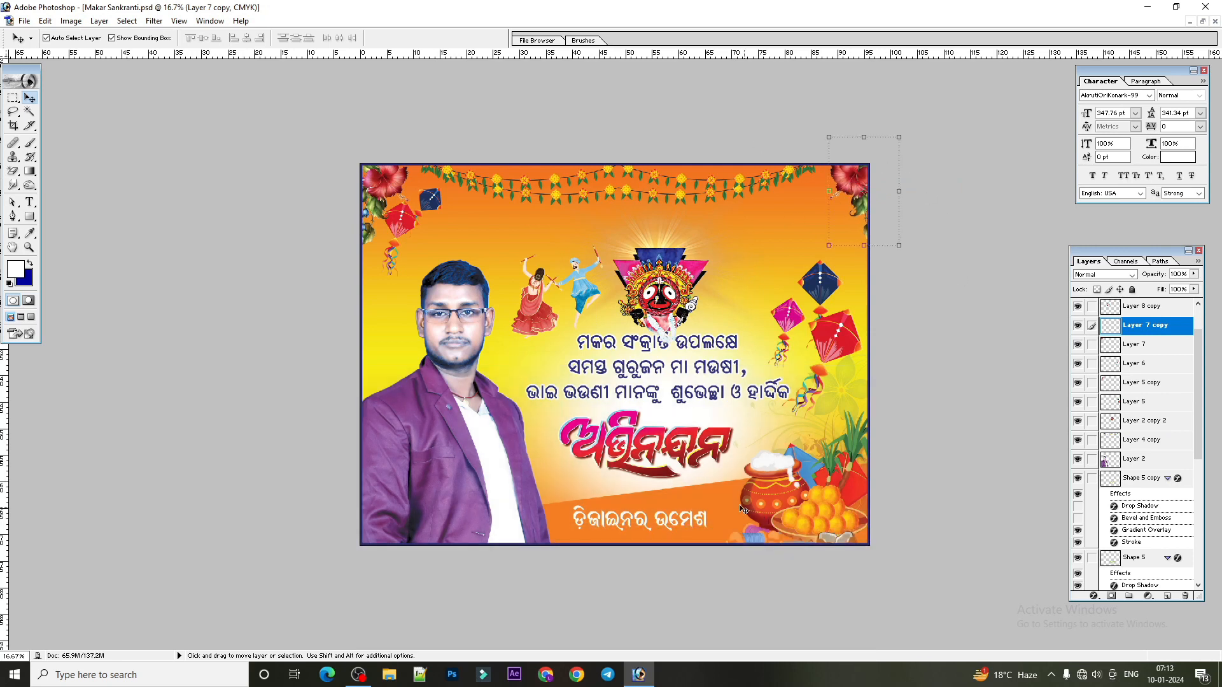
- Close Makar Sankranti.psd without saving the changes and maximize Makar Sankranti 8x 6.psd
{"action": "left_click", "coordinate": [1202, 22]}
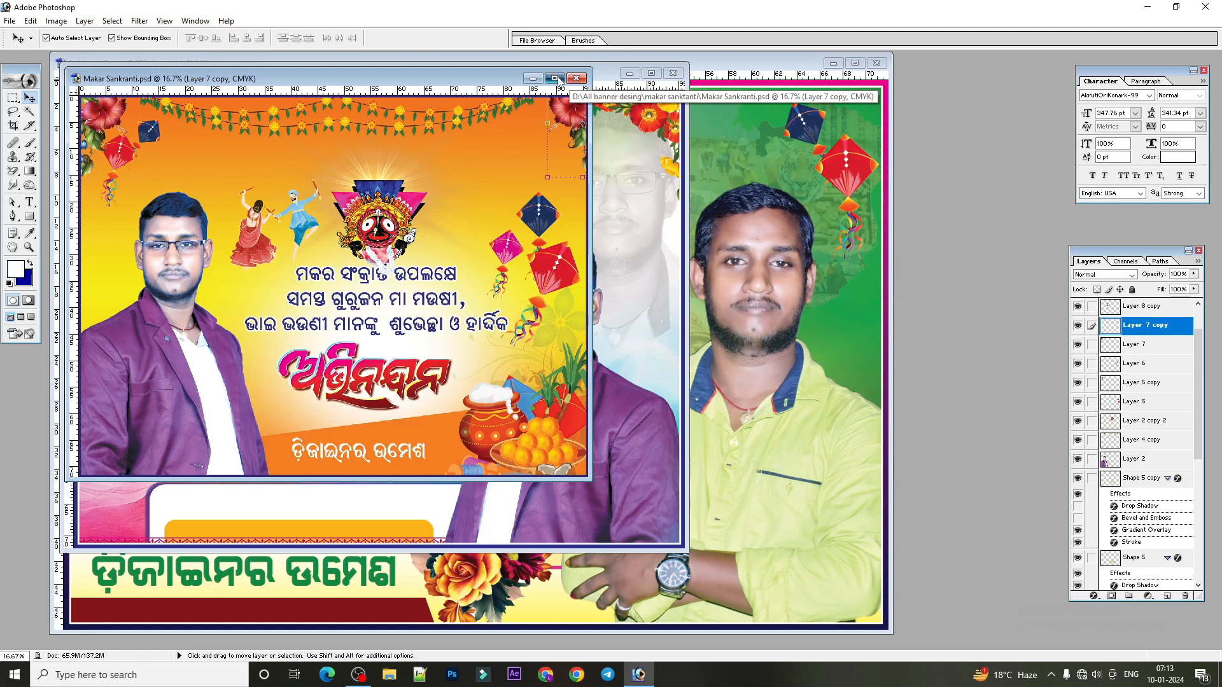
{"action": "left_click", "coordinate": [554, 78]}
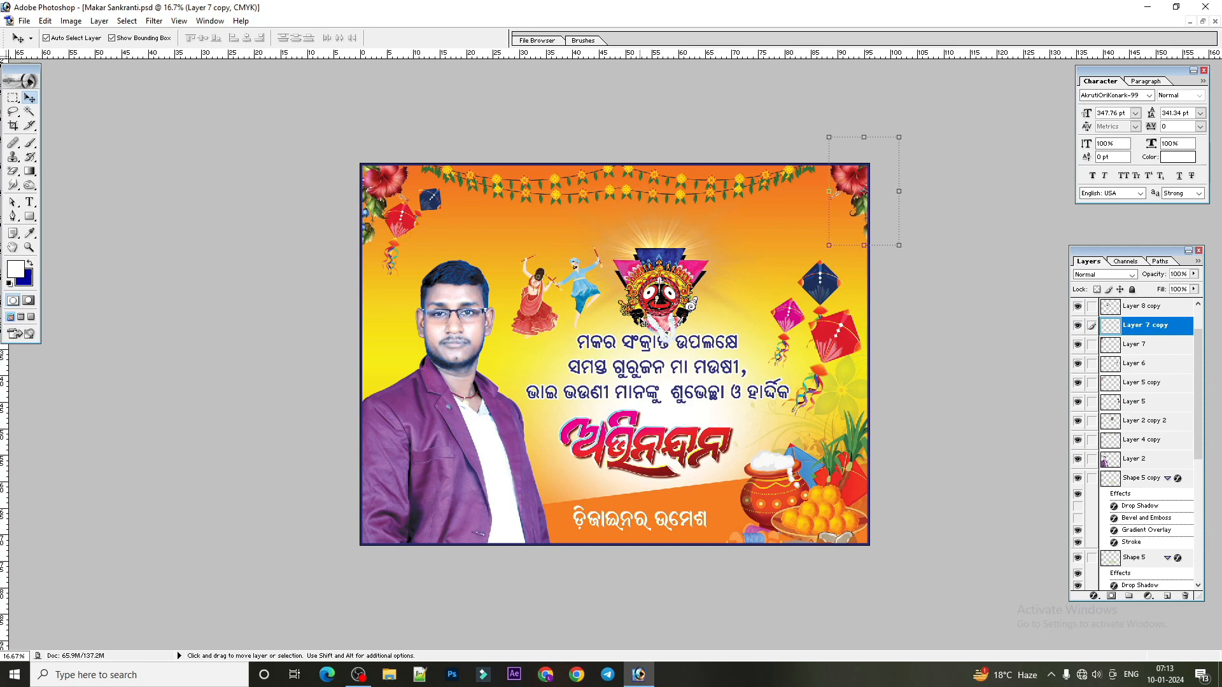
{"action": "left_click", "coordinate": [1203, 23]}
{"action": "left_click", "coordinate": [576, 78]}
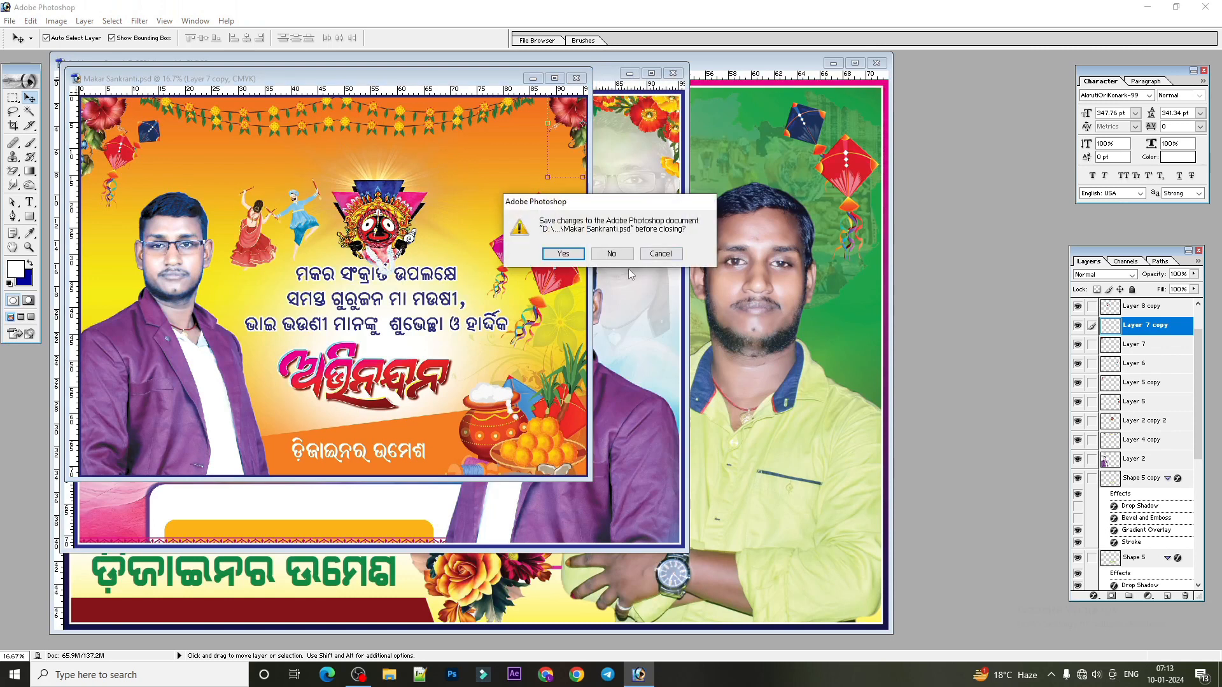
{"action": "left_click", "coordinate": [611, 253]}
{"action": "left_click", "coordinate": [651, 73]}
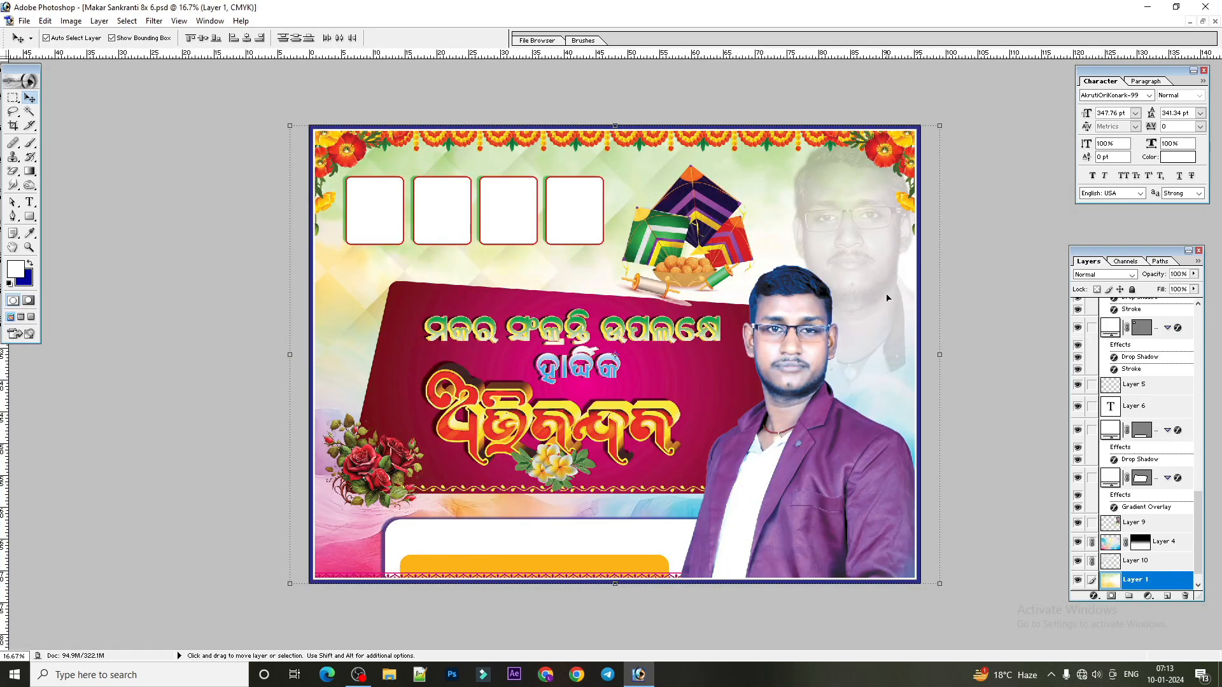
- Examine the 8x6 banner's overall layout, photo frames, greeting text and portraits at different magnifications
{"action": "key", "text": "ctrl+0"}
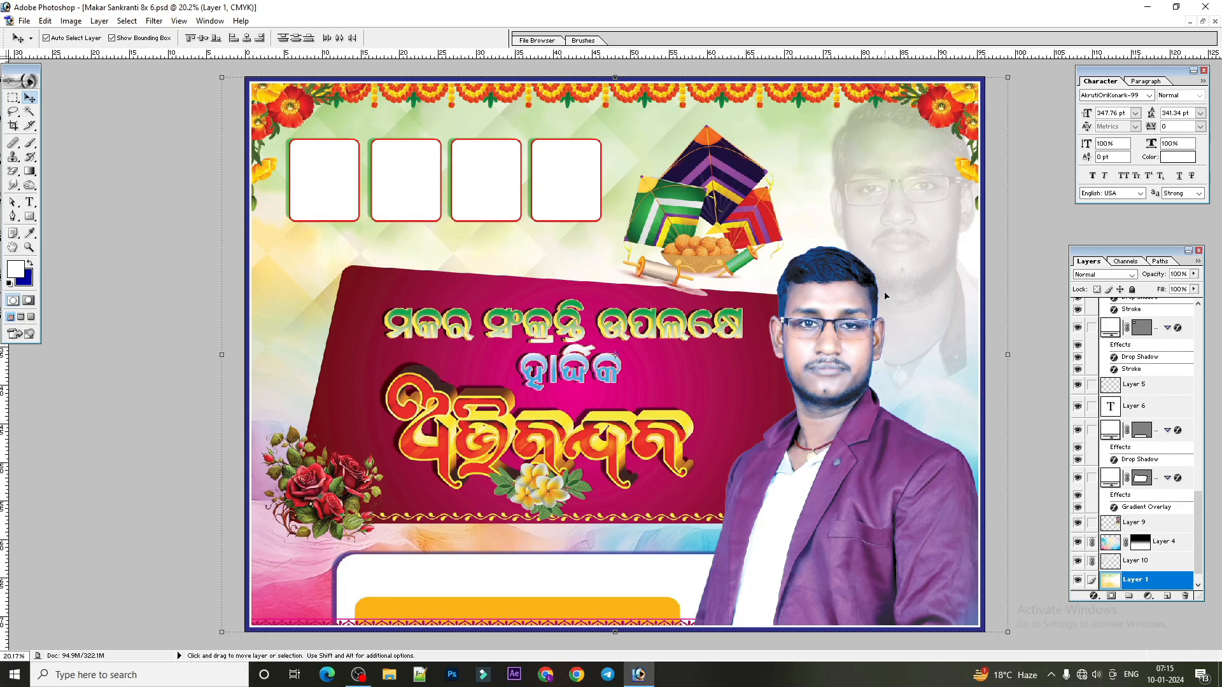
{"action": "scroll", "coordinate": [884, 296], "scroll_direction": "up", "scroll_amount": 1}
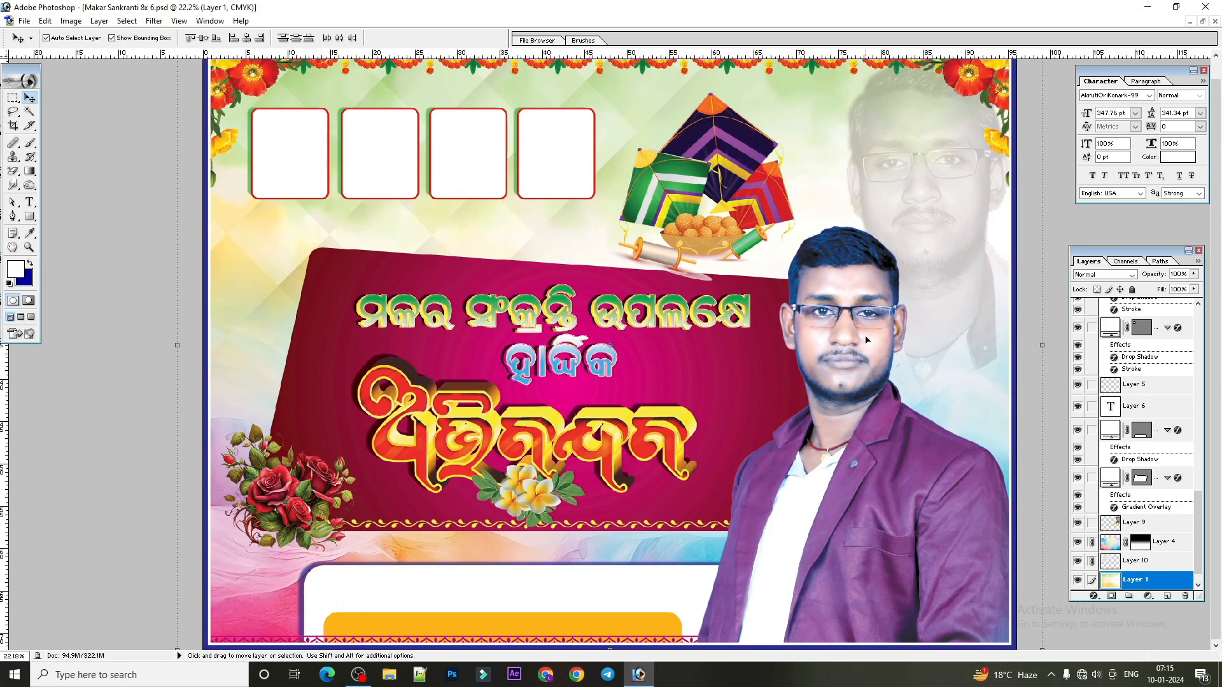
{"action": "scroll", "coordinate": [865, 340], "scroll_direction": "down", "scroll_amount": 1}
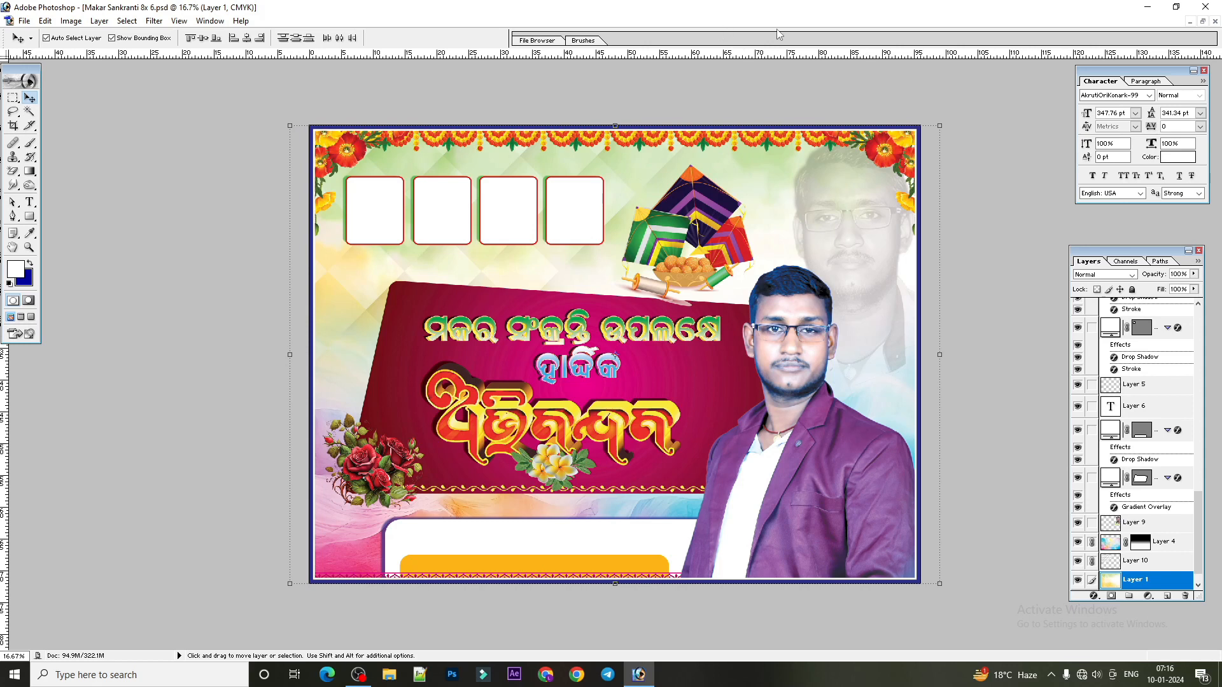
{"action": "key", "text": "ctrl+plus"}
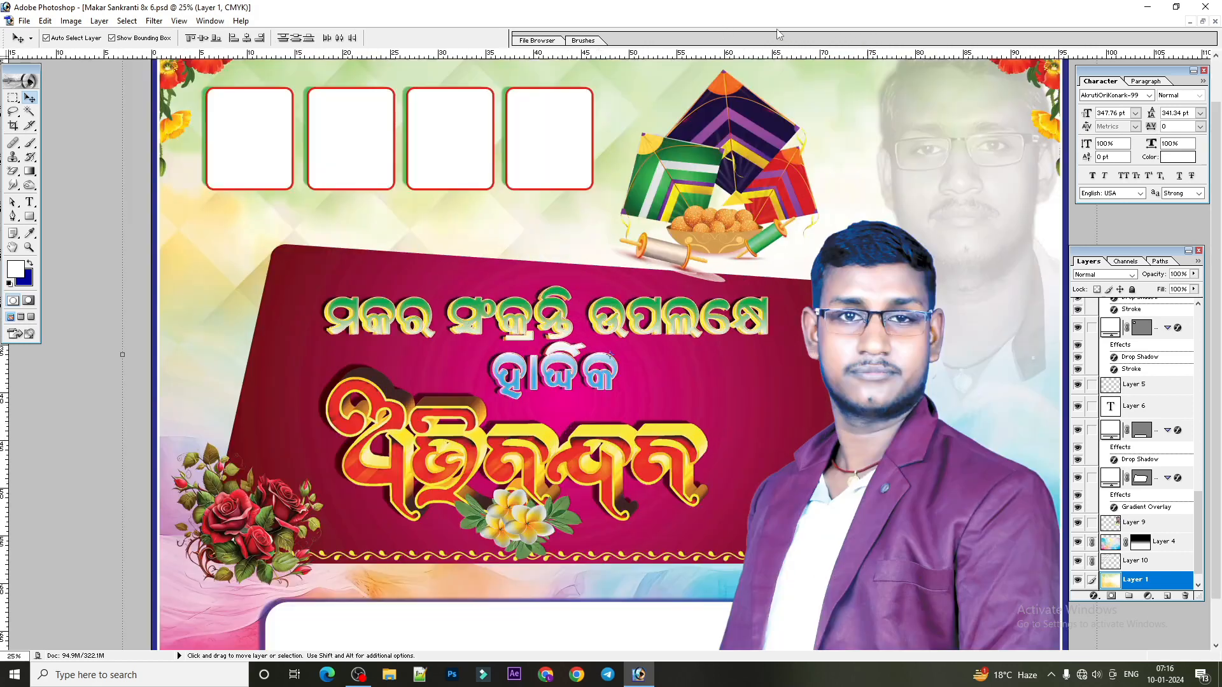
{"action": "key", "text": "ctrl+plus"}
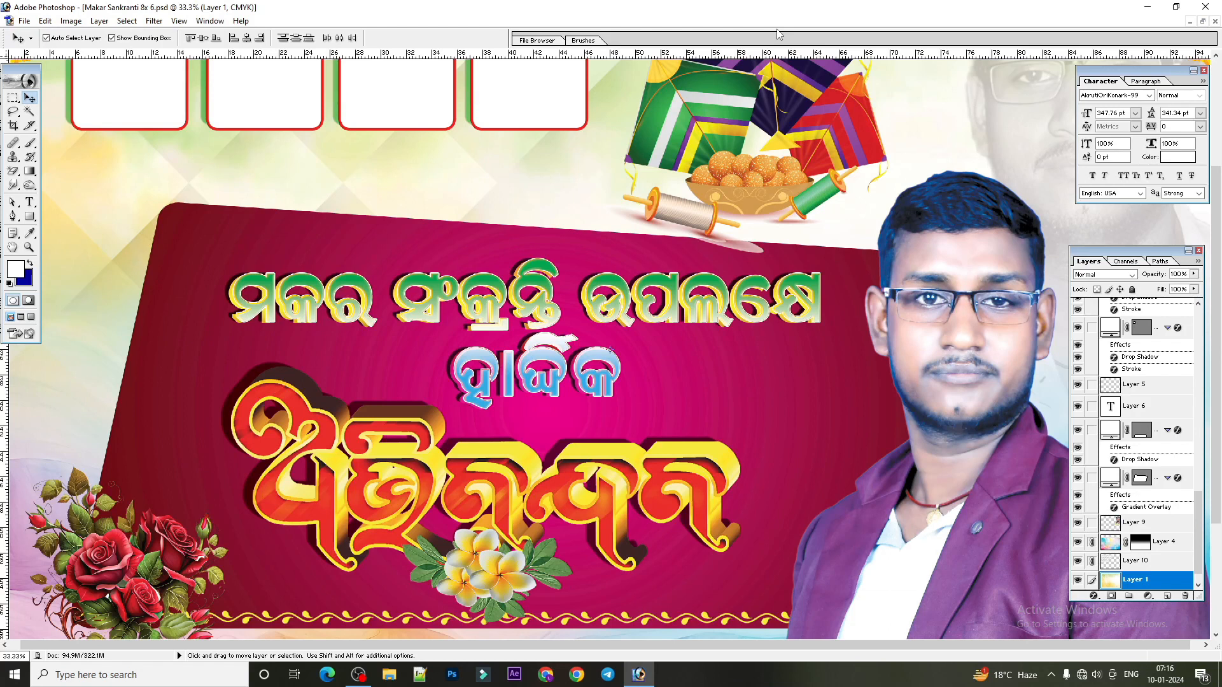
{"action": "key", "text": "ctrl+minus"}
{"action": "key", "text": "ctrl+minus"}
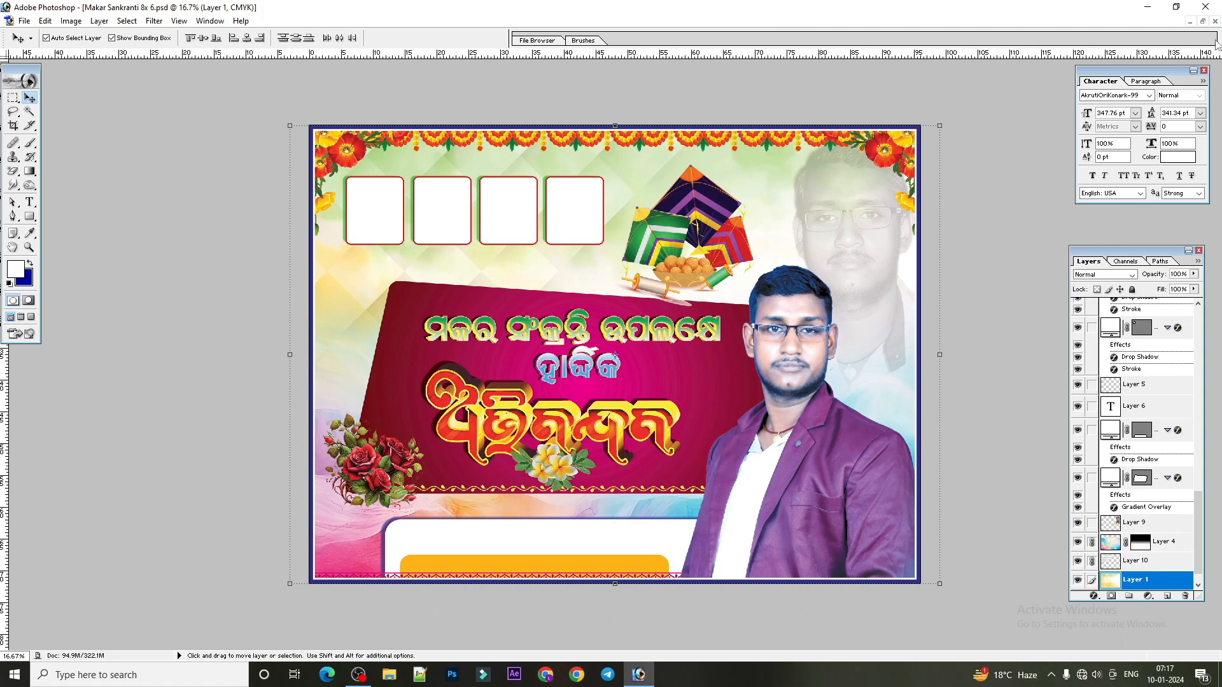
- Switch to 6x4 banne 2r.psd in a maximized window and select its Background layer
{"action": "left_click", "coordinate": [1202, 21]}
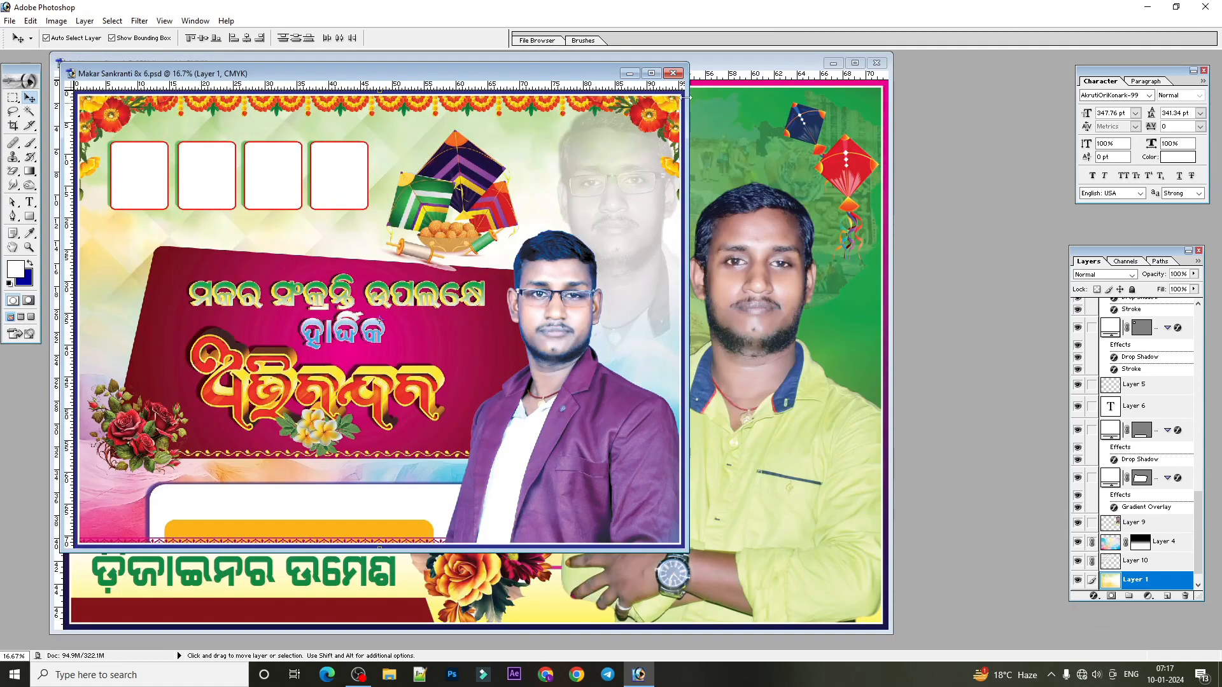
{"action": "left_click", "coordinate": [684, 59]}
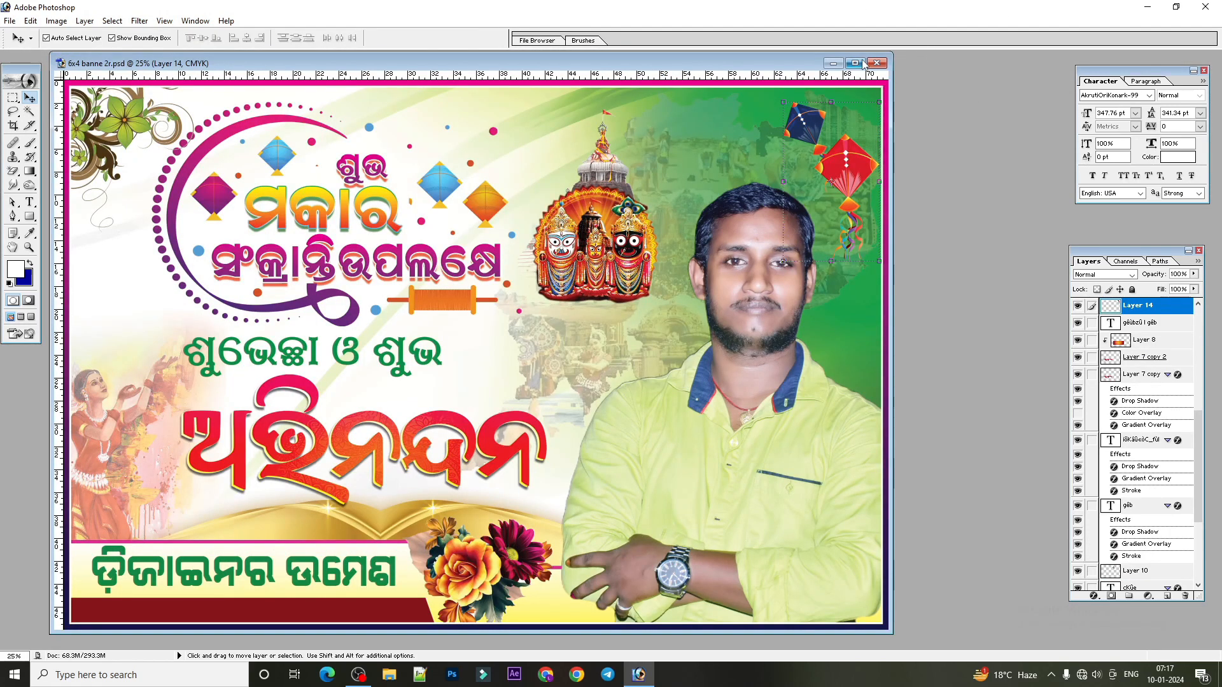
{"action": "left_click", "coordinate": [855, 63]}
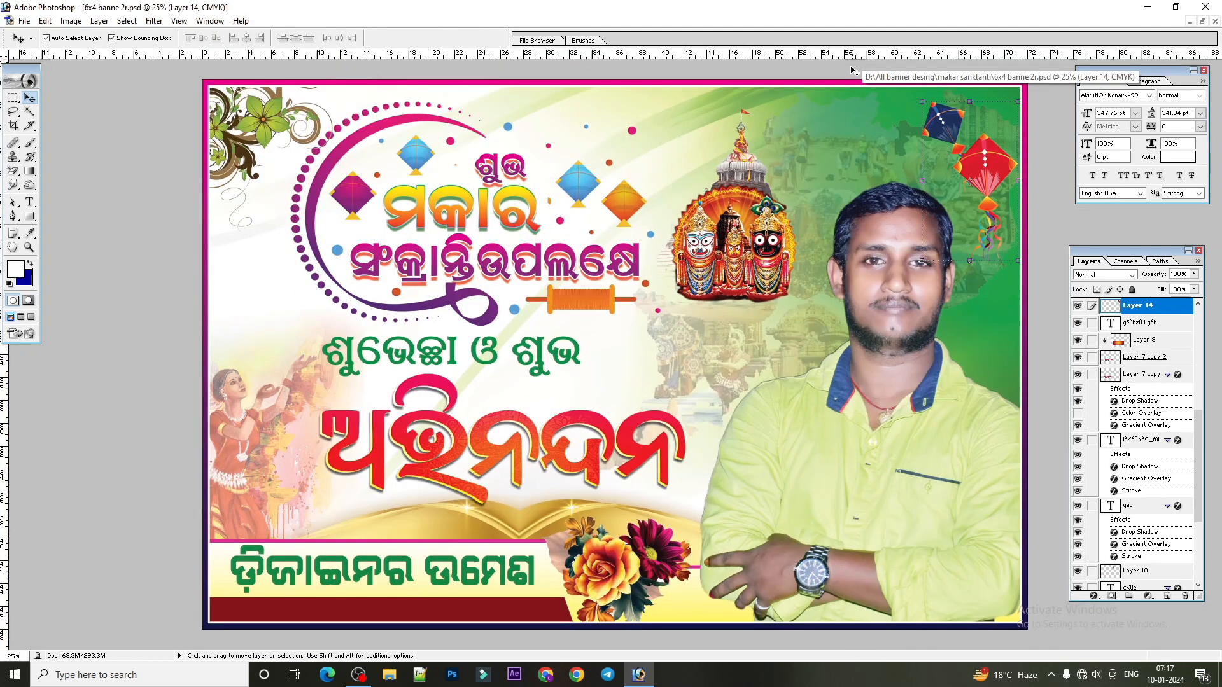
{"action": "right_click", "coordinate": [896, 406]}
{"action": "left_click", "coordinate": [935, 440]}
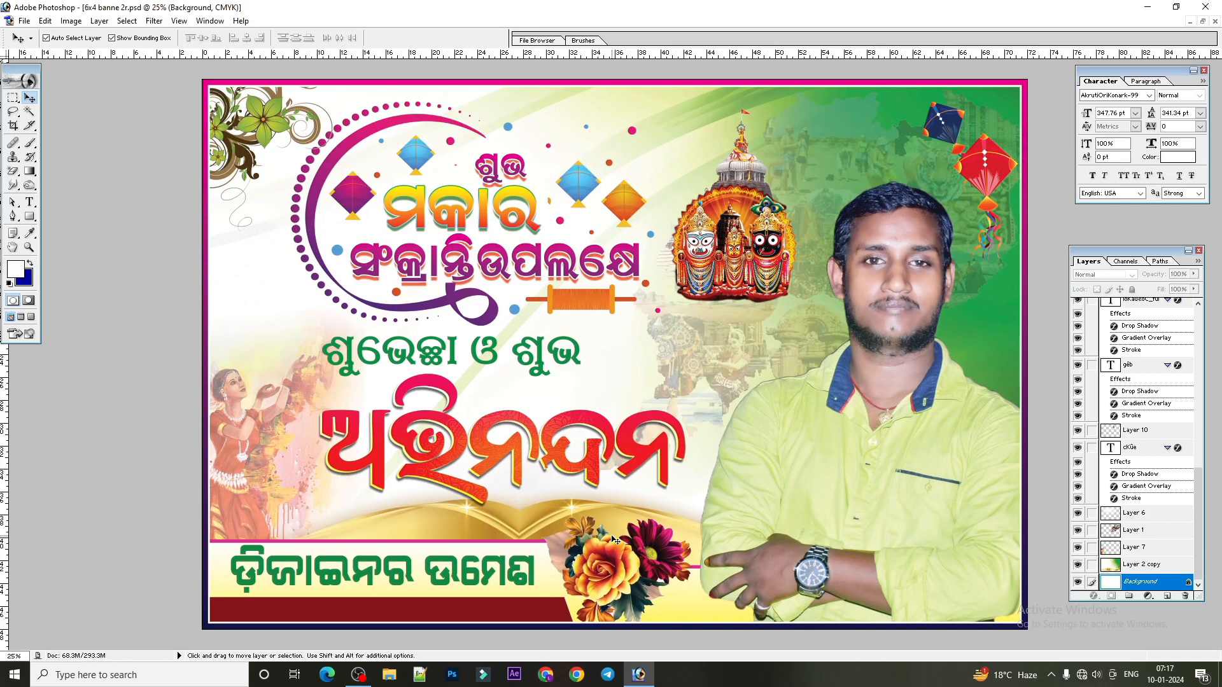
- Move the flower bouquet beside the designer-name strip slightly up and left, and scale it down with Free Transform
{"action": "left_click", "coordinate": [605, 568]}
{"action": "mouse_move", "coordinate": [622, 560]}
{"action": "left_mouse_down"}
{"action": "mouse_move", "coordinate": [644, 539]}
{"action": "mouse_move", "coordinate": [584, 551]}
{"action": "mouse_move", "coordinate": [607, 554]}
{"action": "left_mouse_up"}
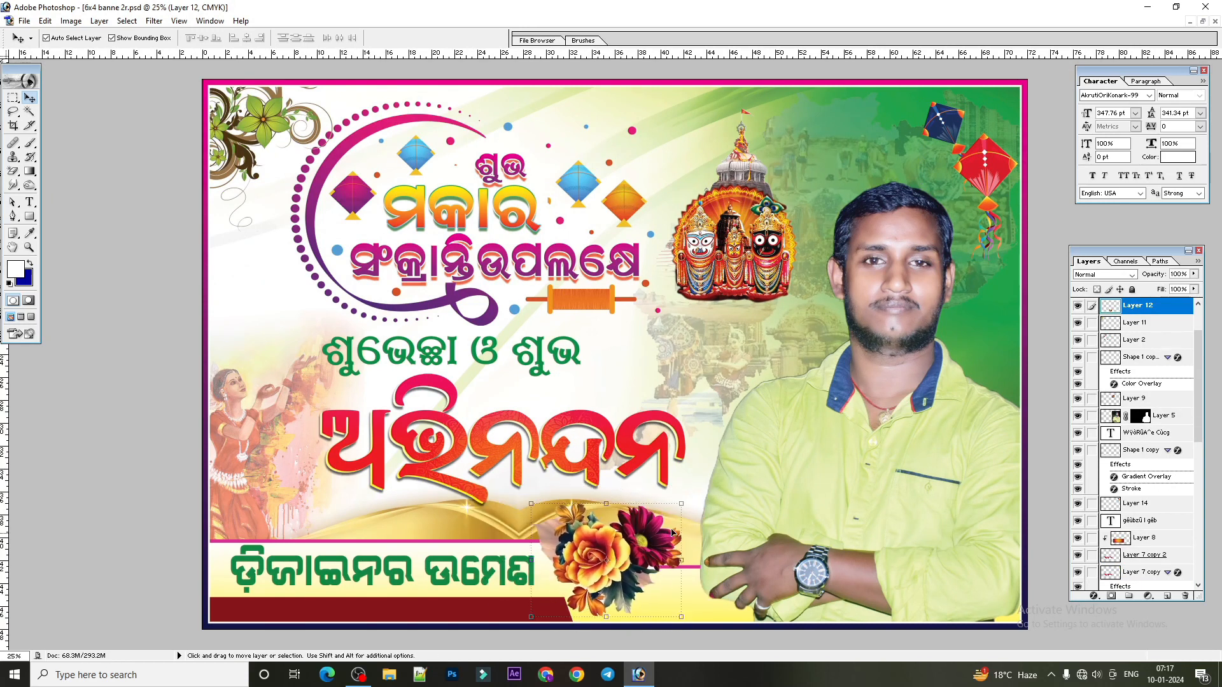
{"action": "key", "text": "ctrl+t"}
{"action": "left_click_drag", "start_coordinate": [681, 503], "coordinate": [663, 530]}
{"action": "key", "text": "Return"}
- Move the bouquet right to the end of the designer-name strip and flip it horizontally
{"action": "left_click_drag", "start_coordinate": [617, 578], "coordinate": [649, 575]}
{"action": "key", "text": "ctrl+t"}
{"action": "right_click", "coordinate": [649, 558]}
{"action": "left_click", "coordinate": [695, 522]}
{"action": "key", "text": "Return"}
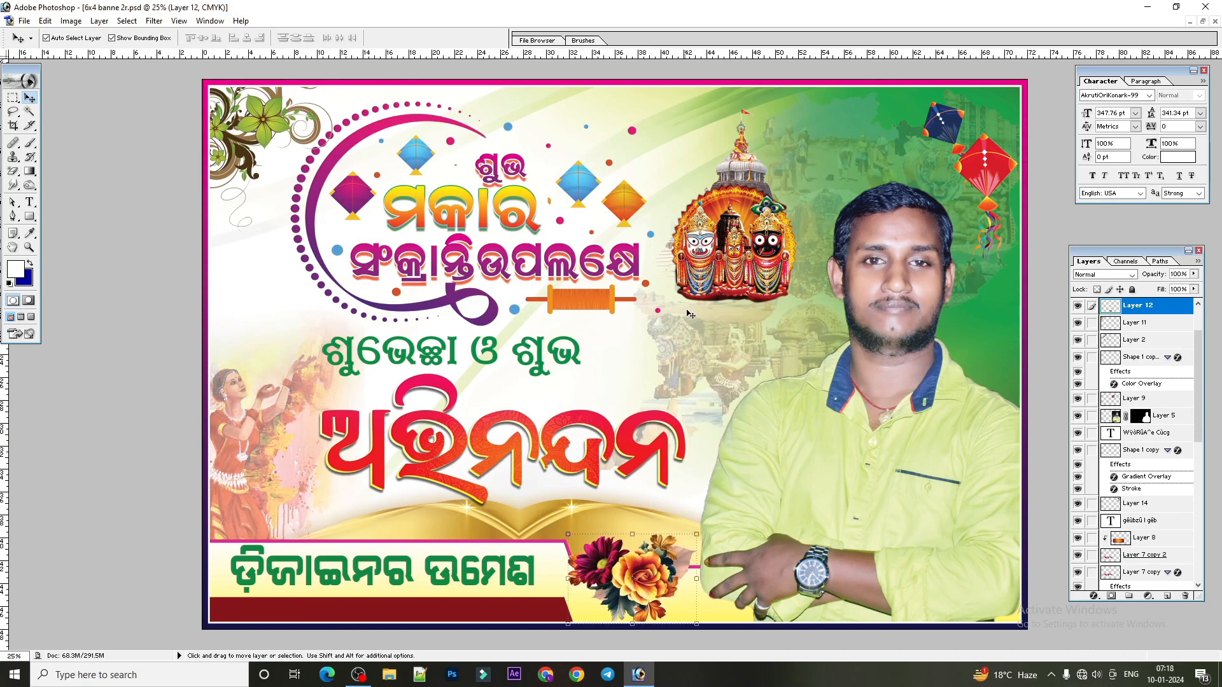
- Select the deity image and the heading text in turn, and shift the floral ornament in the banner's upper-left corner
{"action": "left_click", "coordinate": [739, 235]}
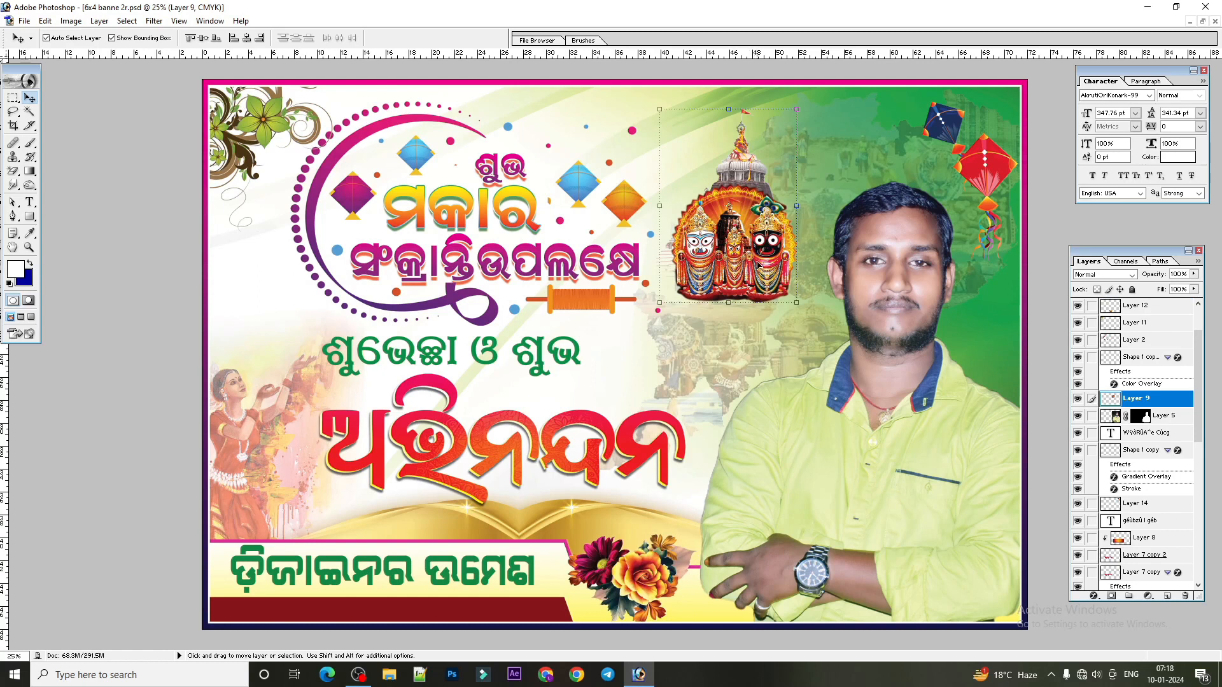
{"action": "left_click", "coordinate": [476, 198]}
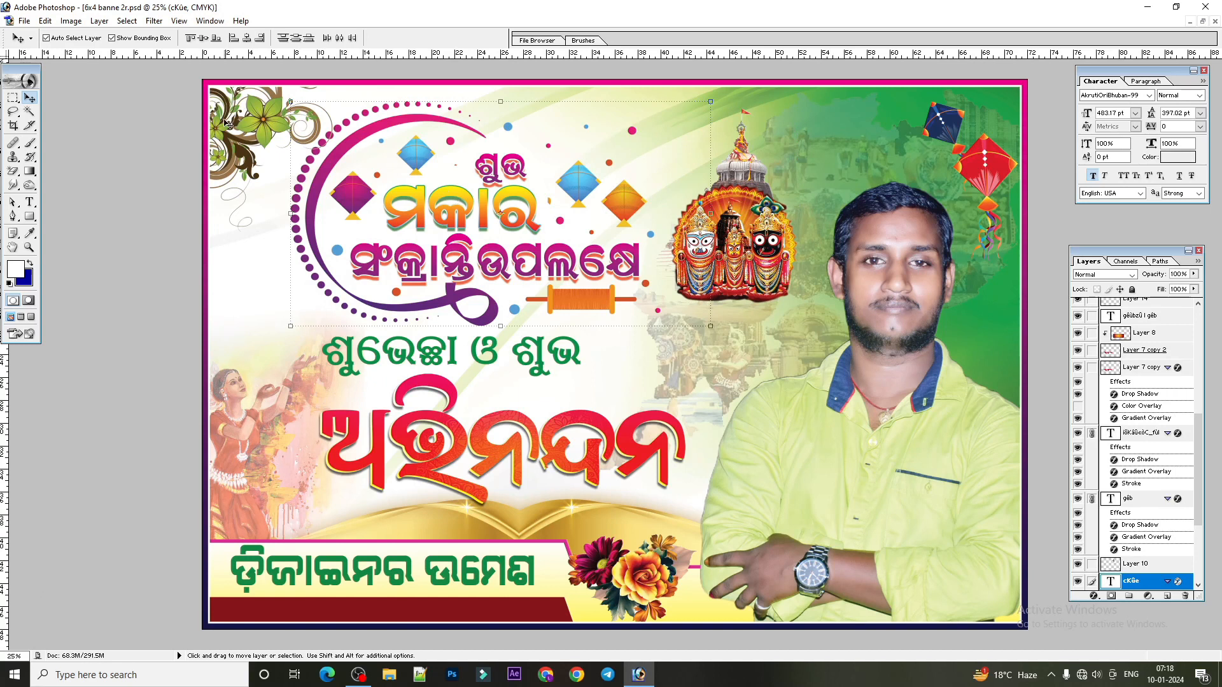
{"action": "left_click", "coordinate": [242, 132]}
{"action": "left_click_drag", "start_coordinate": [242, 130], "coordinate": [248, 135]}
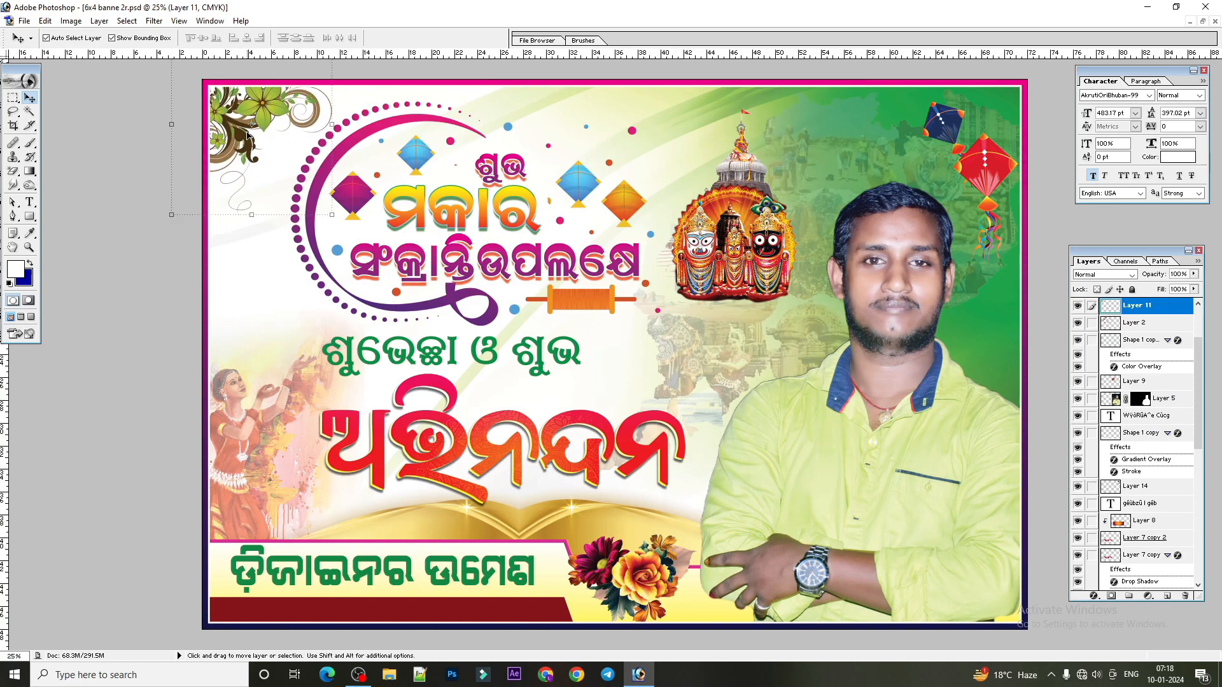